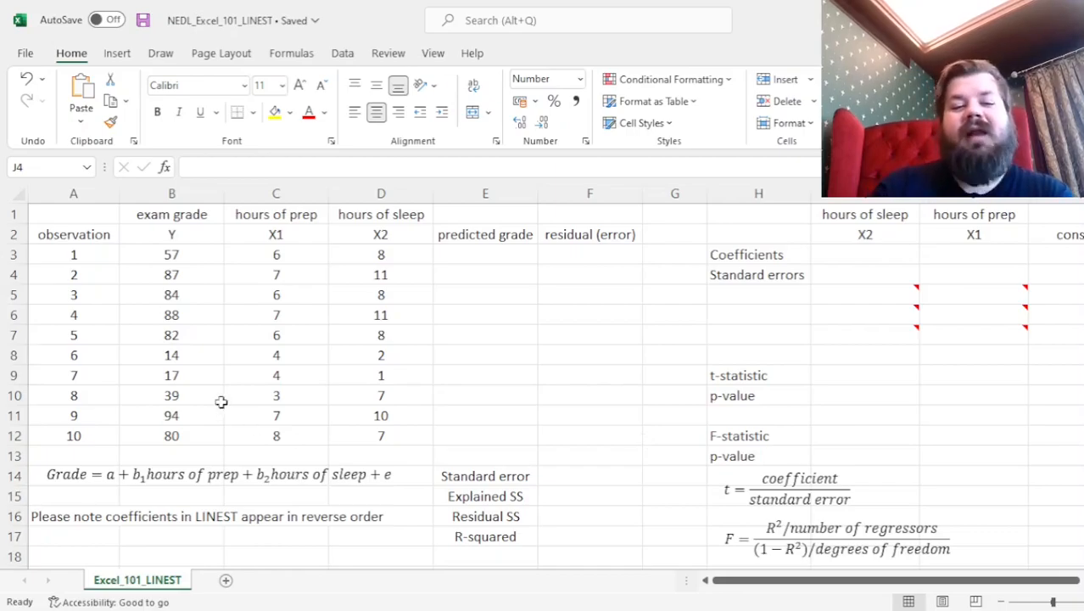
Step: Examine the observations, the exam grade values in B3:B12, and the hours of prep and hours of sleep headings
left_click_drag(85, 240, 88, 437)
left_click_drag(102, 255, 91, 451)
left_click_drag(174, 256, 174, 437)
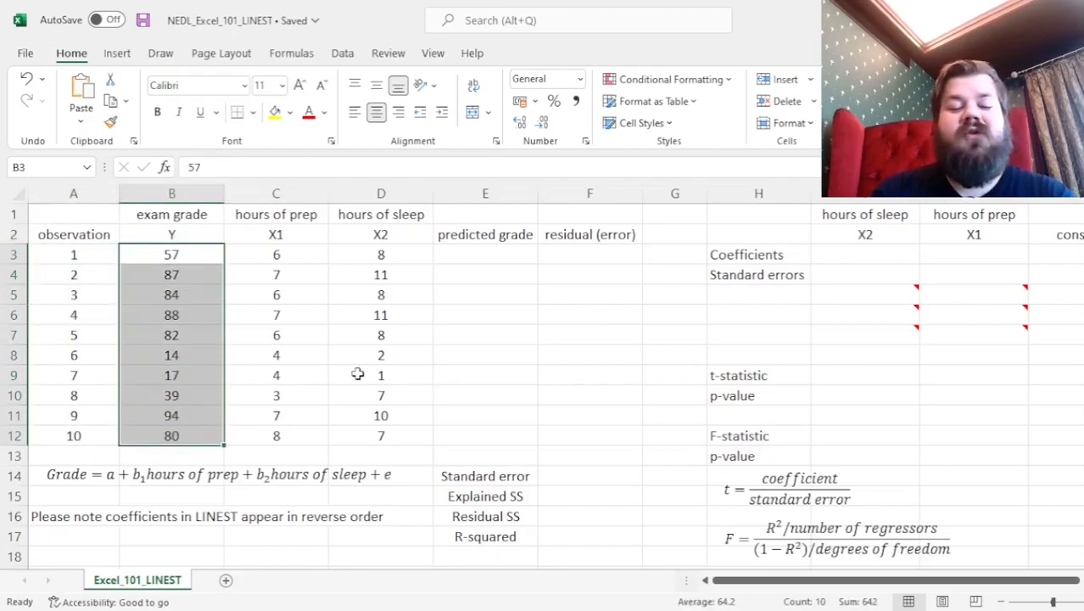
left_click_drag(272, 222, 381, 218)
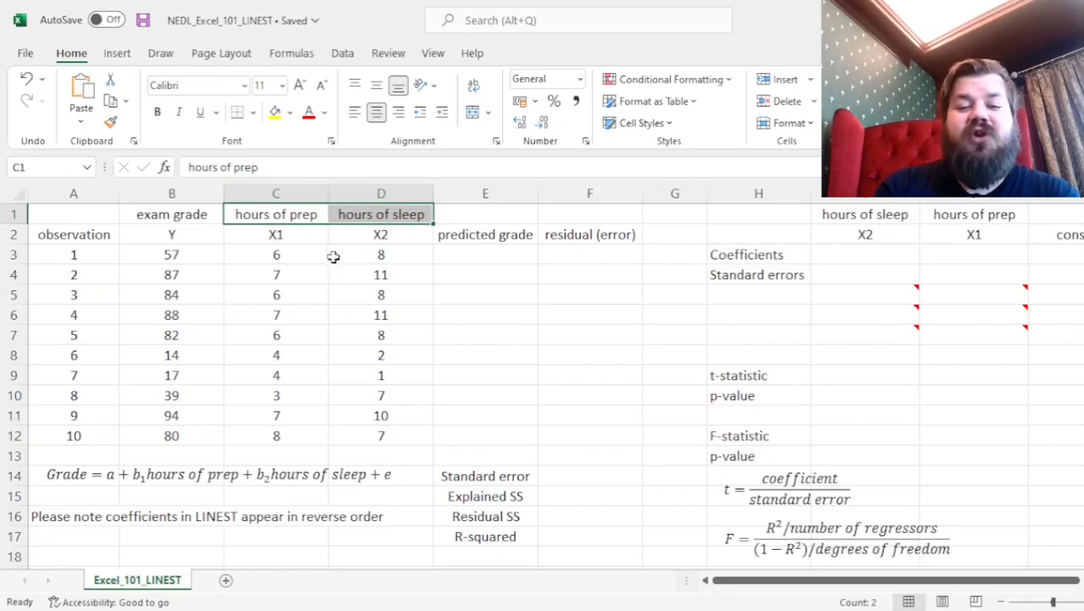
left_click(293, 214)
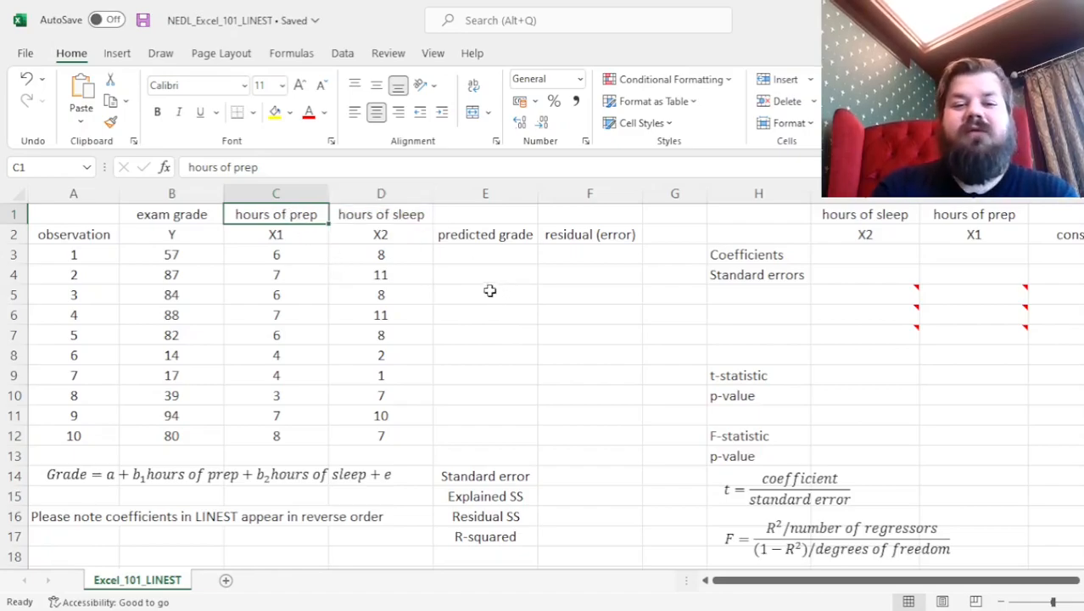
left_click(366, 218)
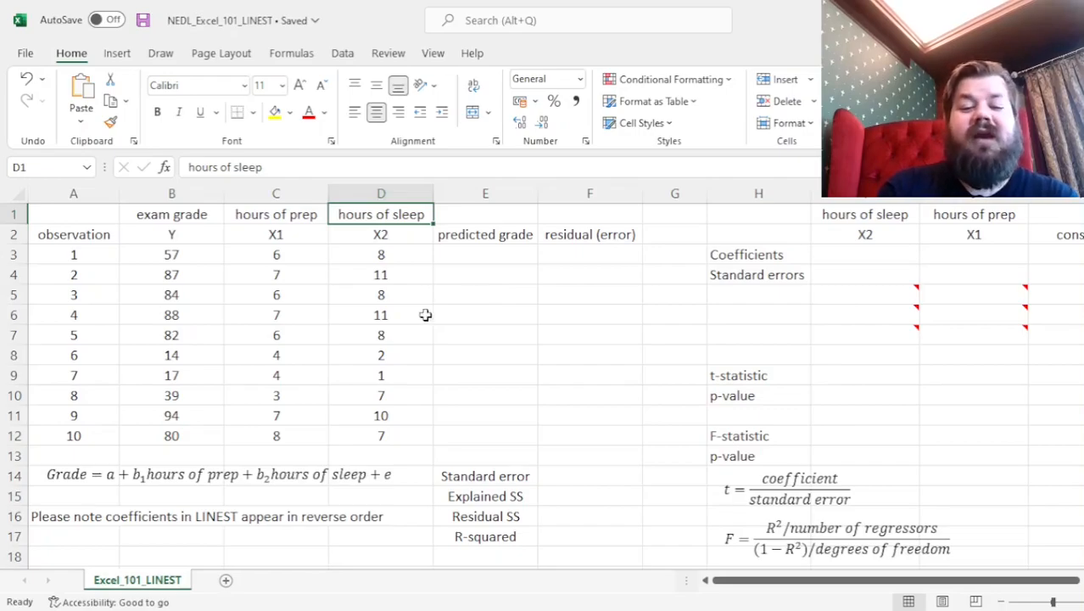
Step: Examine the regression equation below the data term by term: grade, constant a, slopes b1 and b2 with their variables, and error e
left_click(53, 473)
left_click_drag(52, 473, 365, 479)
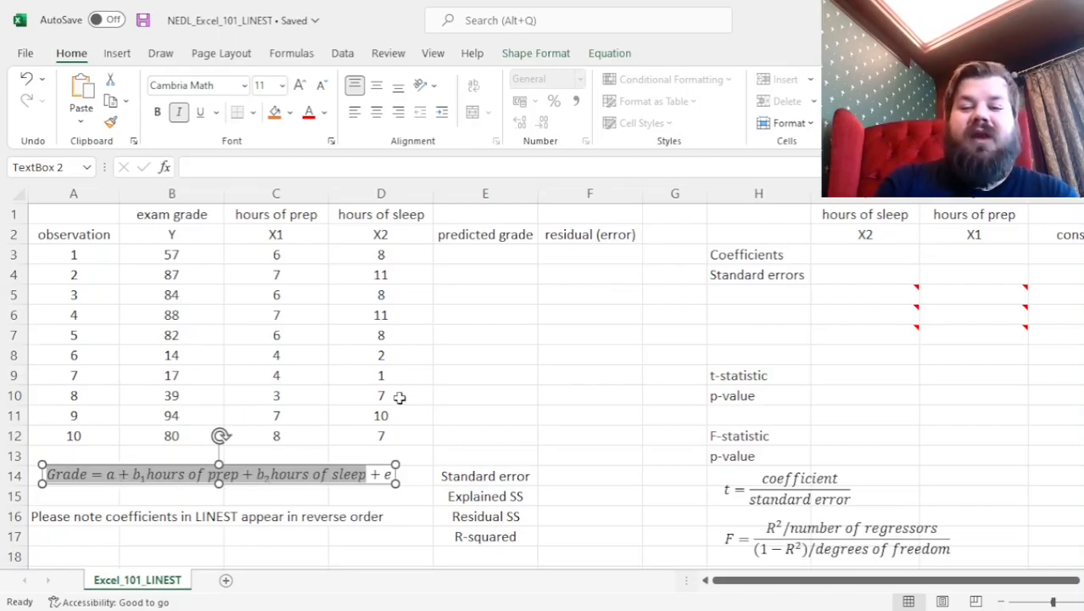
left_click(116, 476)
double_click(115, 476)
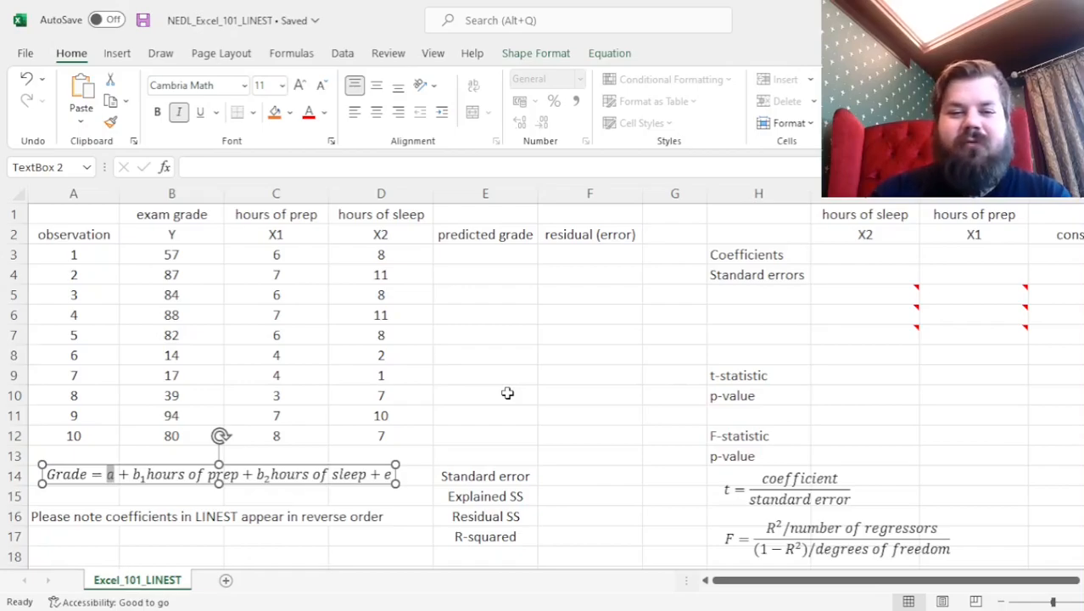
double_click(136, 472)
double_click(262, 473)
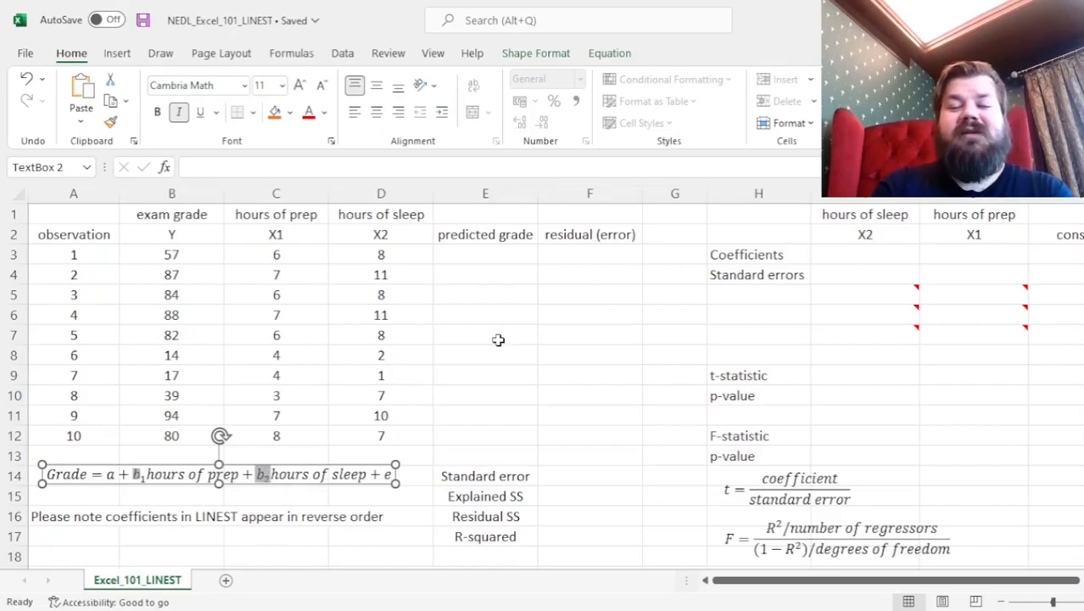
double_click(138, 476)
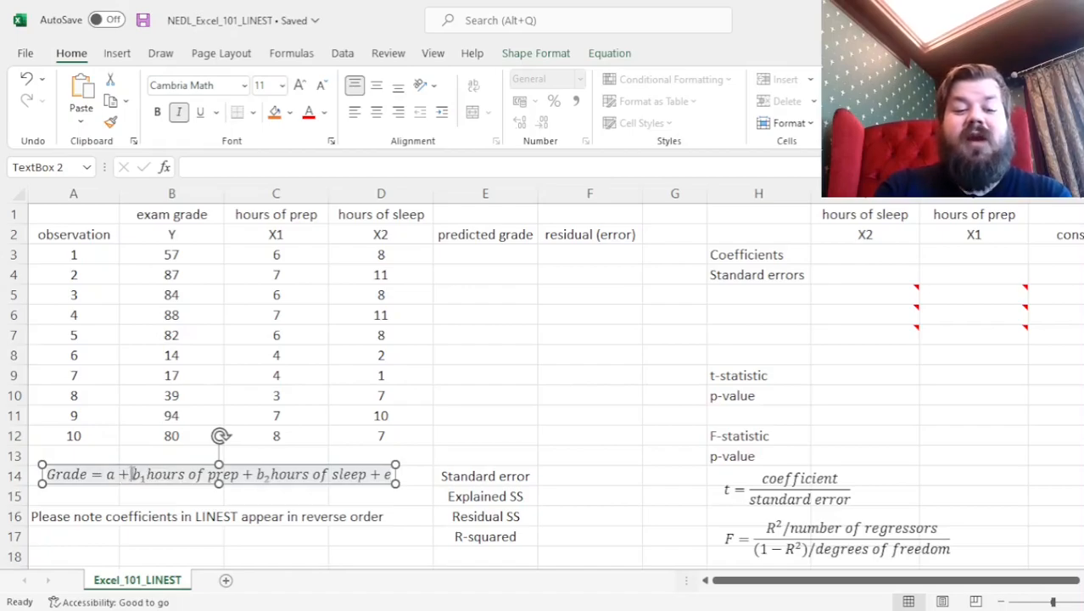
left_click_drag(146, 475, 290, 490)
double_click(263, 475)
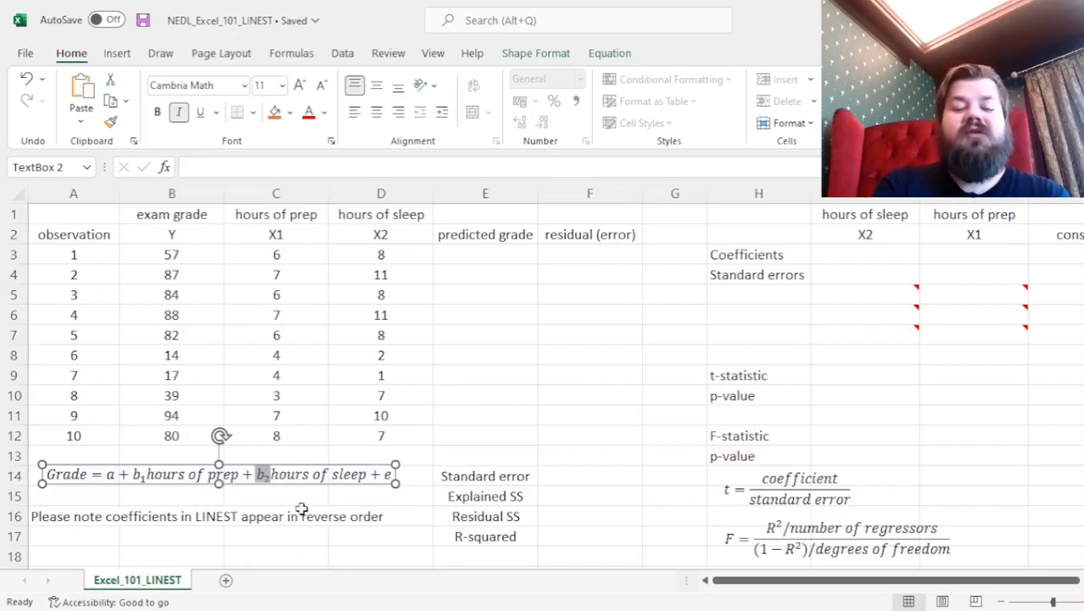
left_click_drag(271, 475, 393, 475)
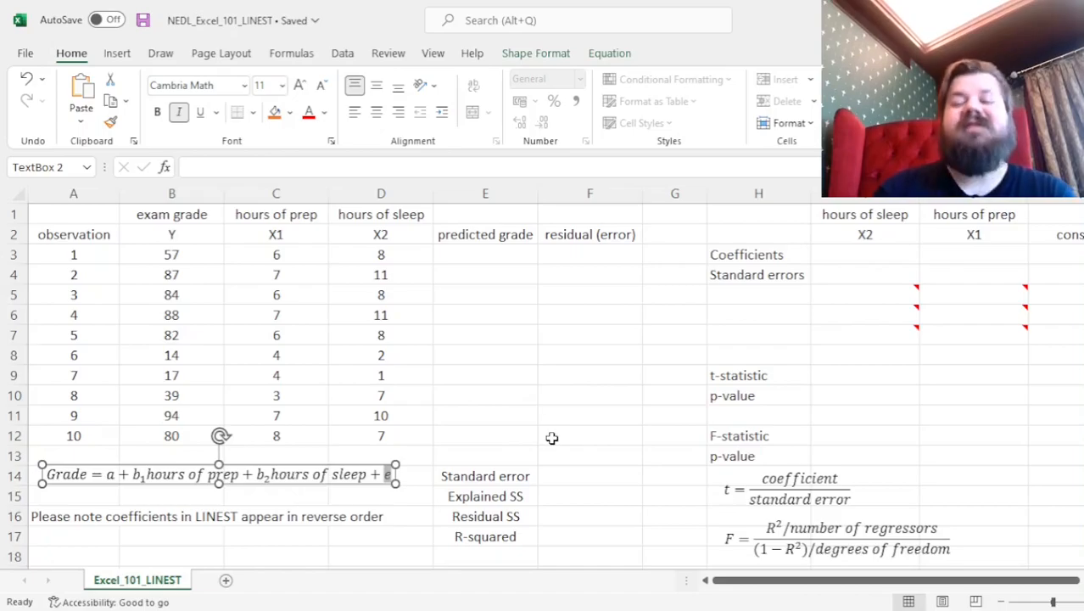
double_click(80, 478)
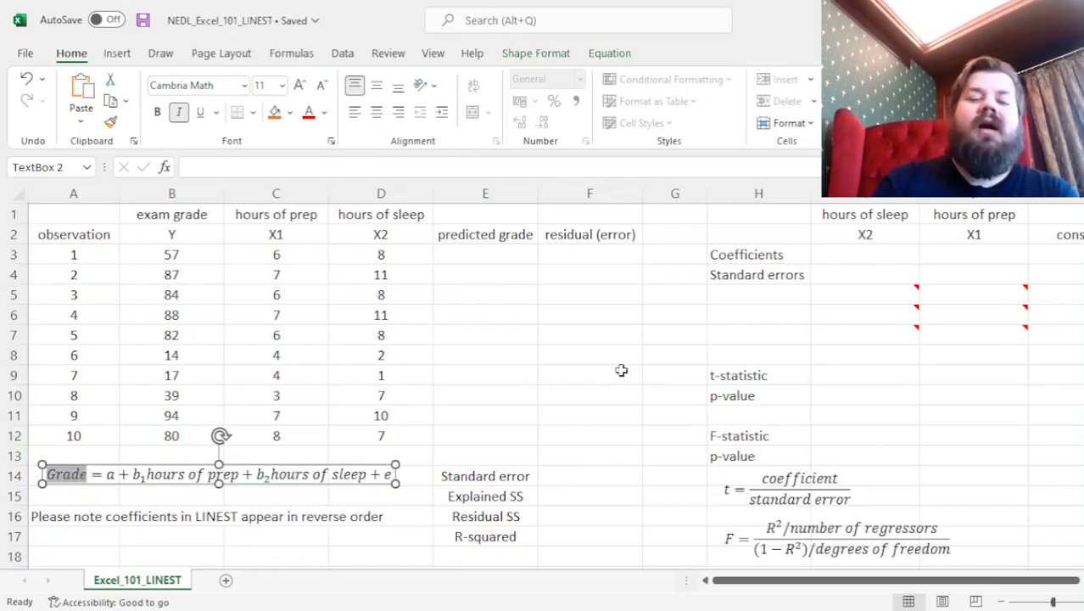
double_click(110, 475)
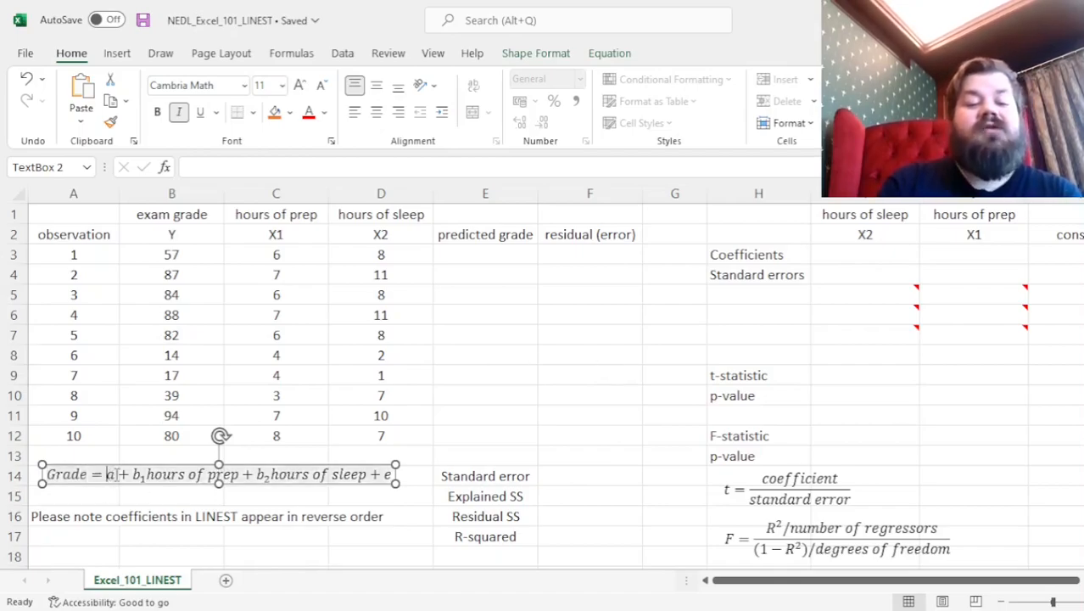
double_click(136, 475)
double_click(261, 475)
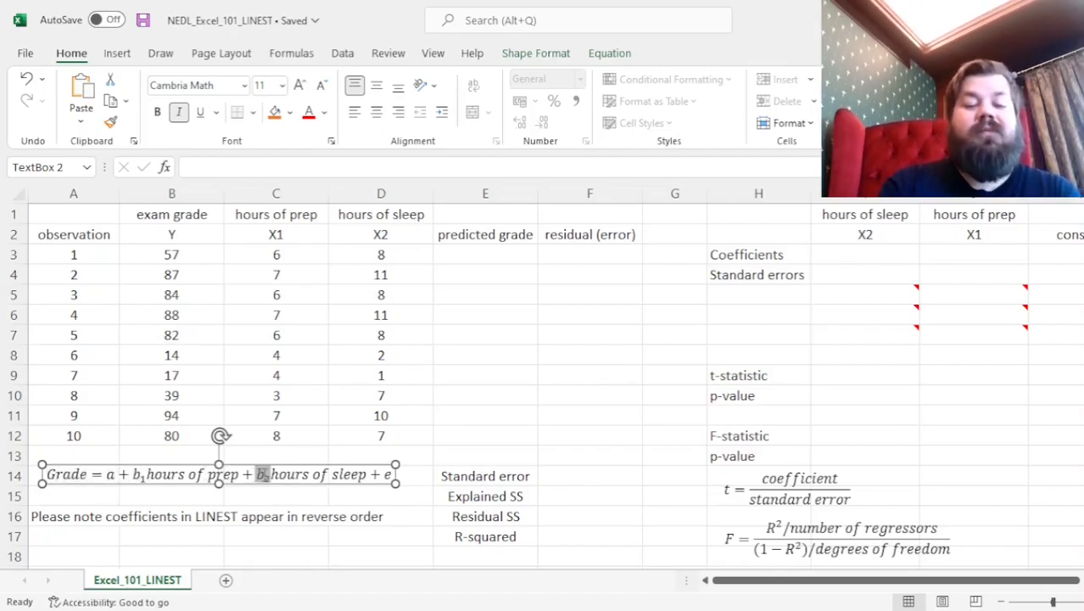
Step: Read the note on LINEST coefficient order in A16 and compare the regressor headings in C1:D1 with those in I1:J1
left_click(65, 551)
left_click(61, 533)
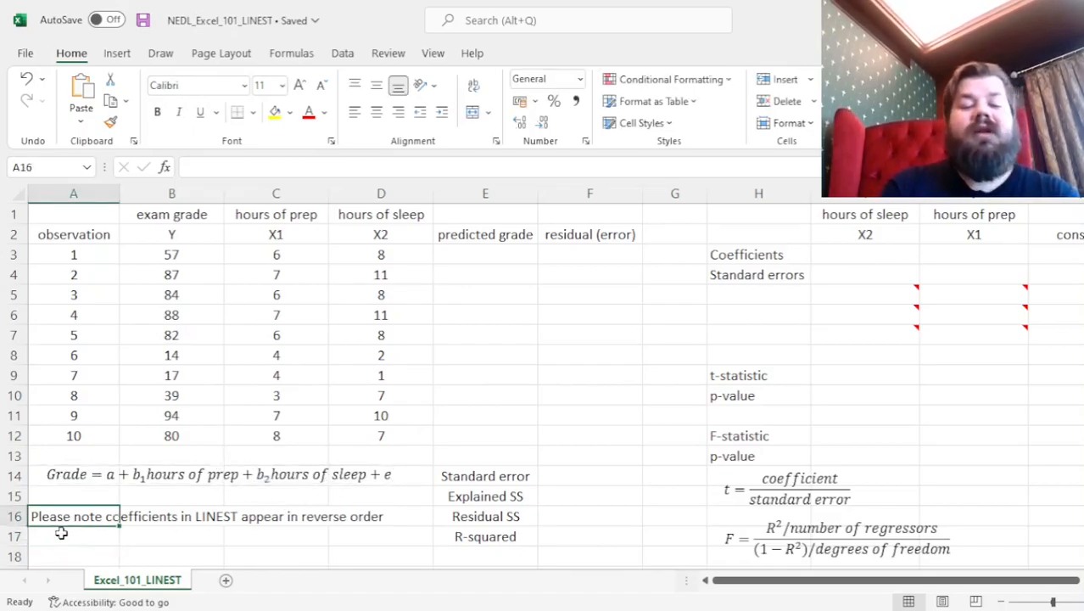
key("Up")
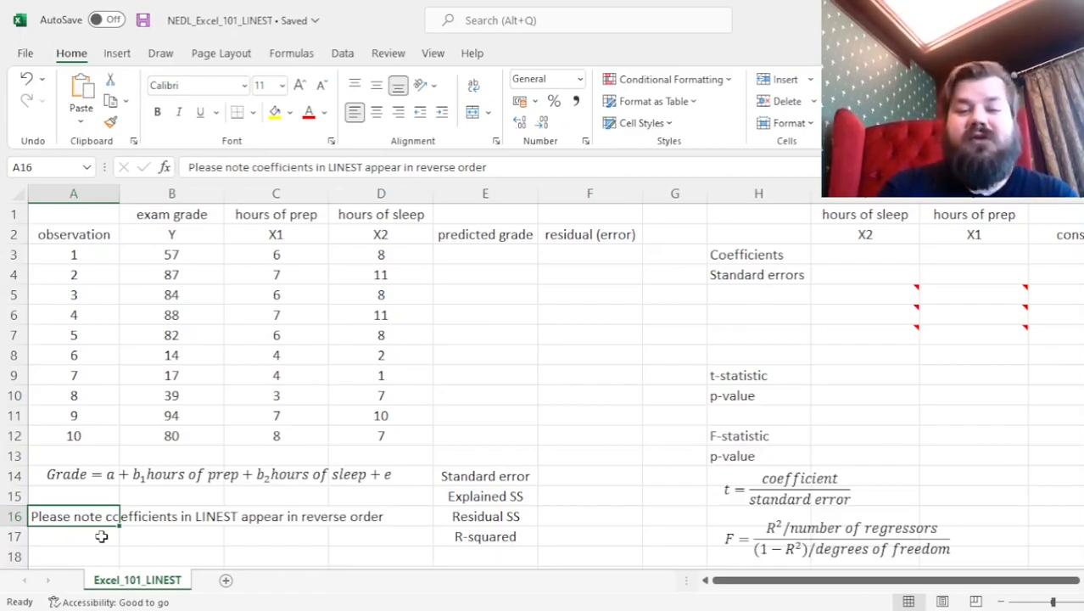
left_click(316, 219)
left_click(371, 215)
left_click_drag(309, 220, 373, 217)
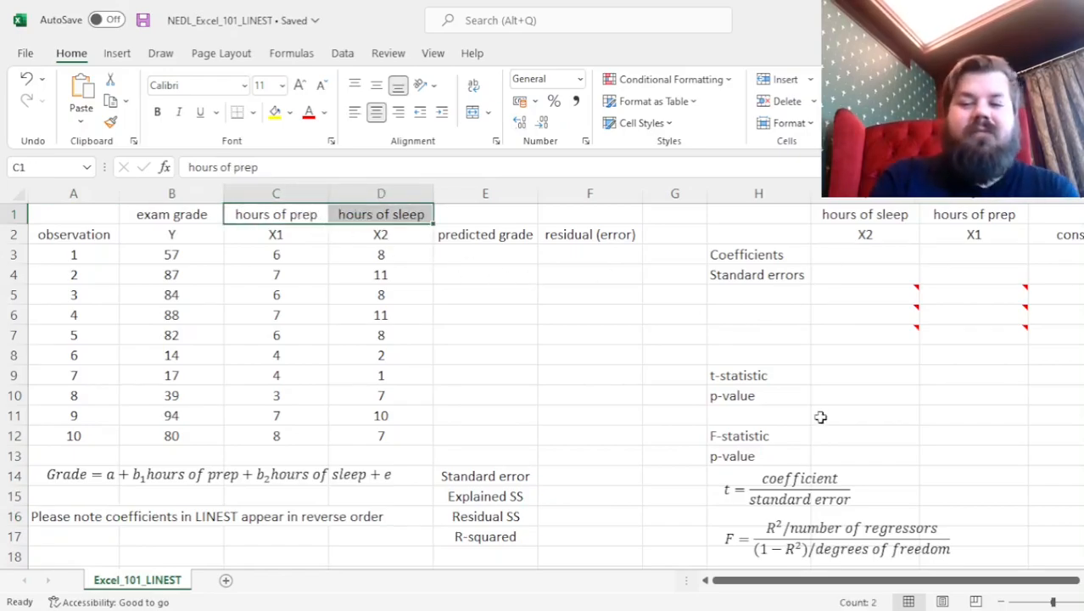
left_click_drag(886, 212, 967, 210)
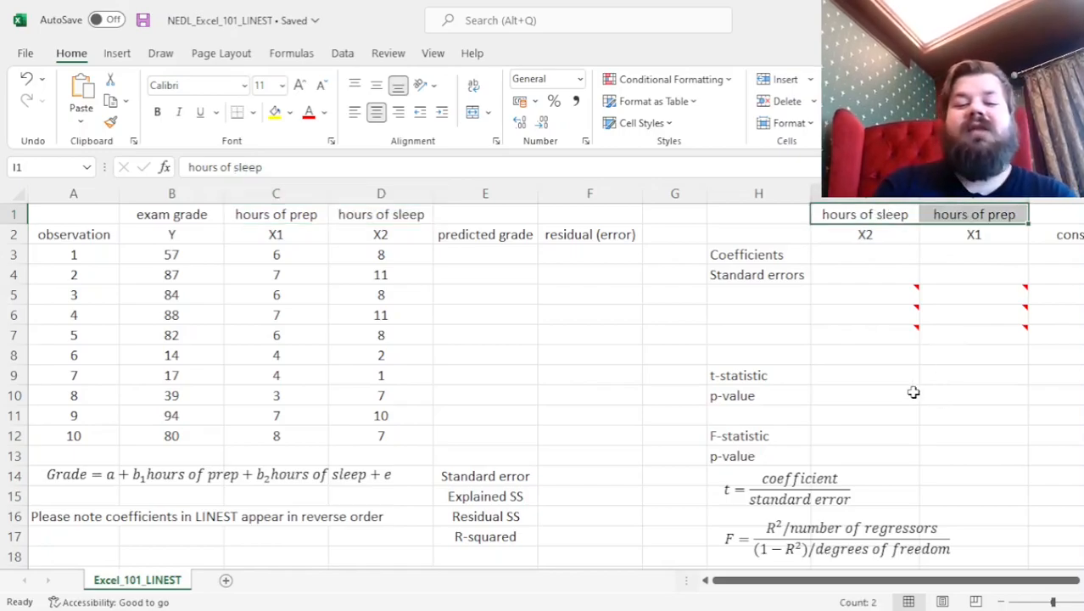
left_click(859, 214)
left_click(949, 213)
left_click_drag(285, 212, 365, 212)
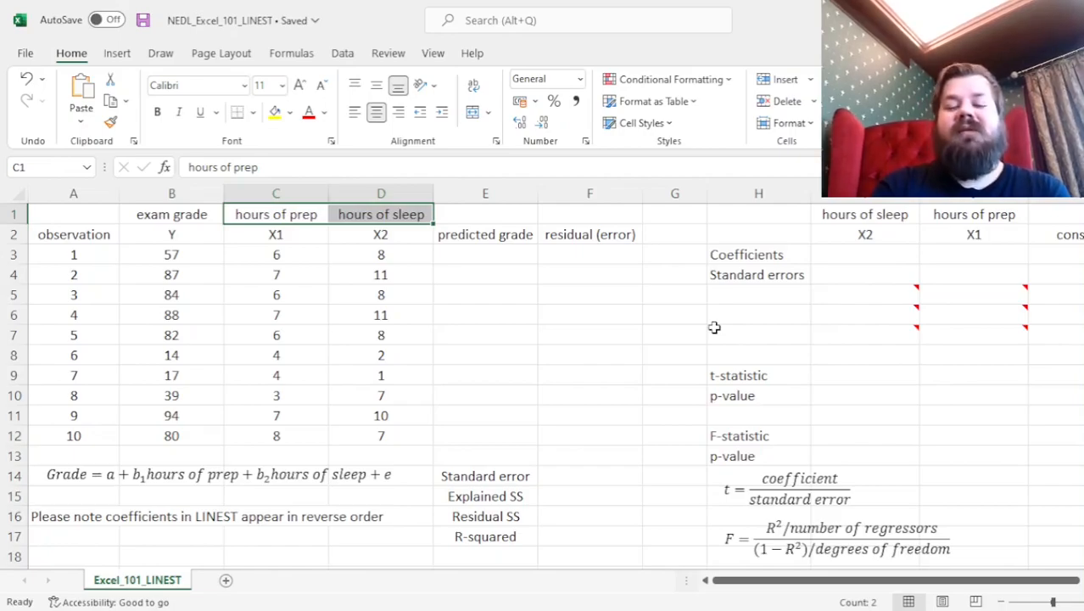
left_click(690, 313)
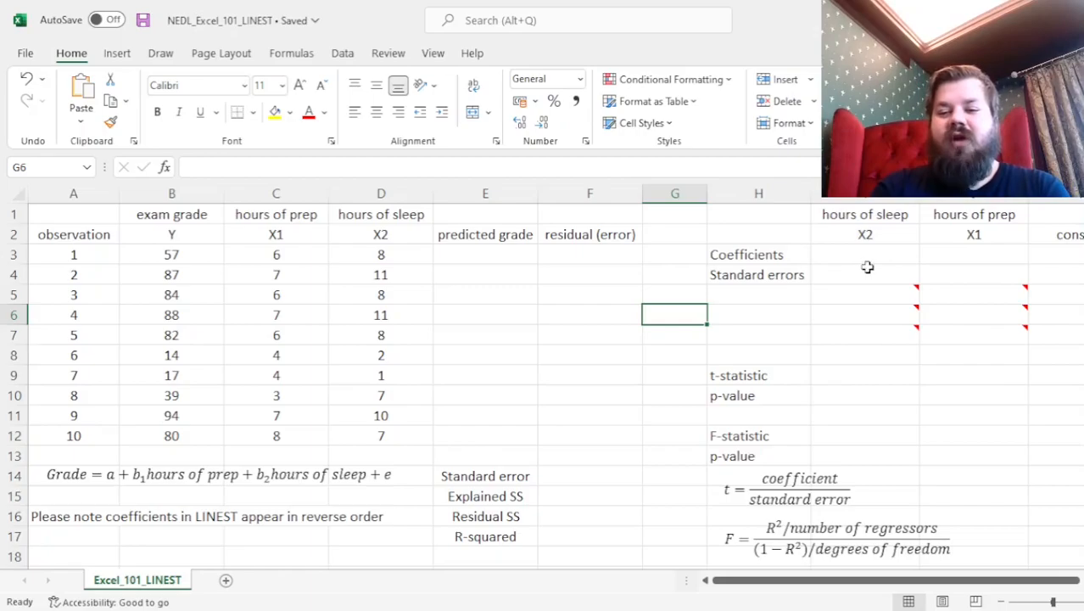
Step: Enter =LINEST(B3:B12,C3:D12,1,1) as an array formula across I3:K7
left_click_drag(873, 247, 871, 339)
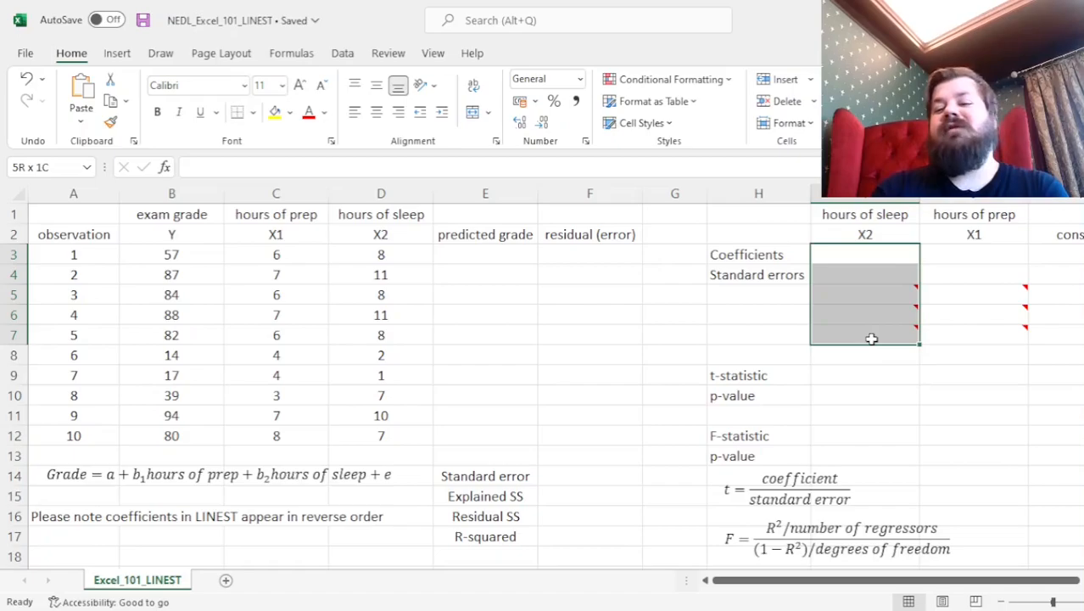
left_click_drag(872, 339, 1040, 338)
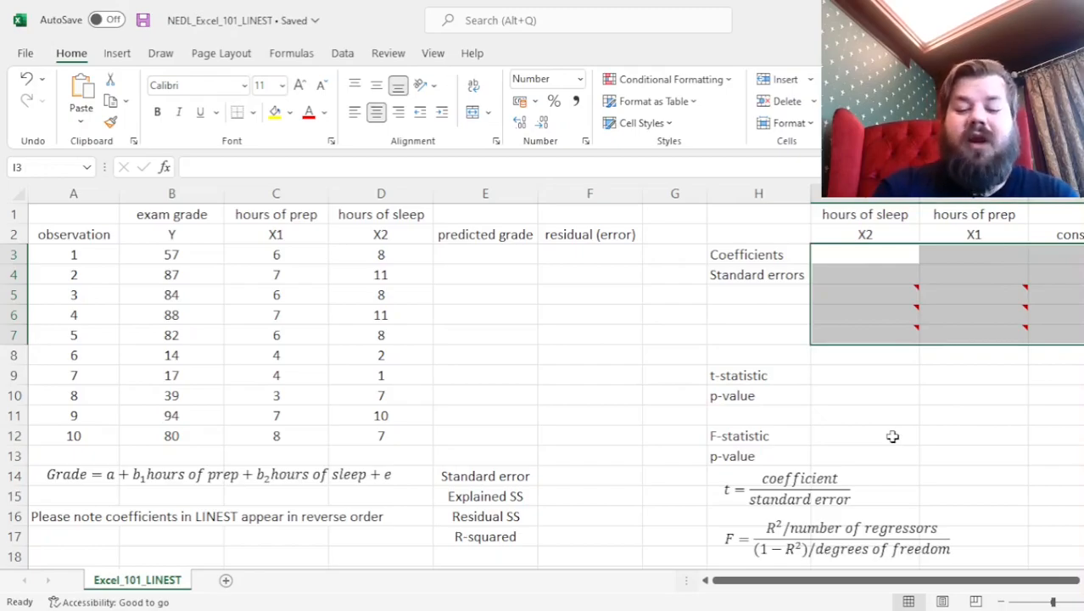
type("=LINEST(")
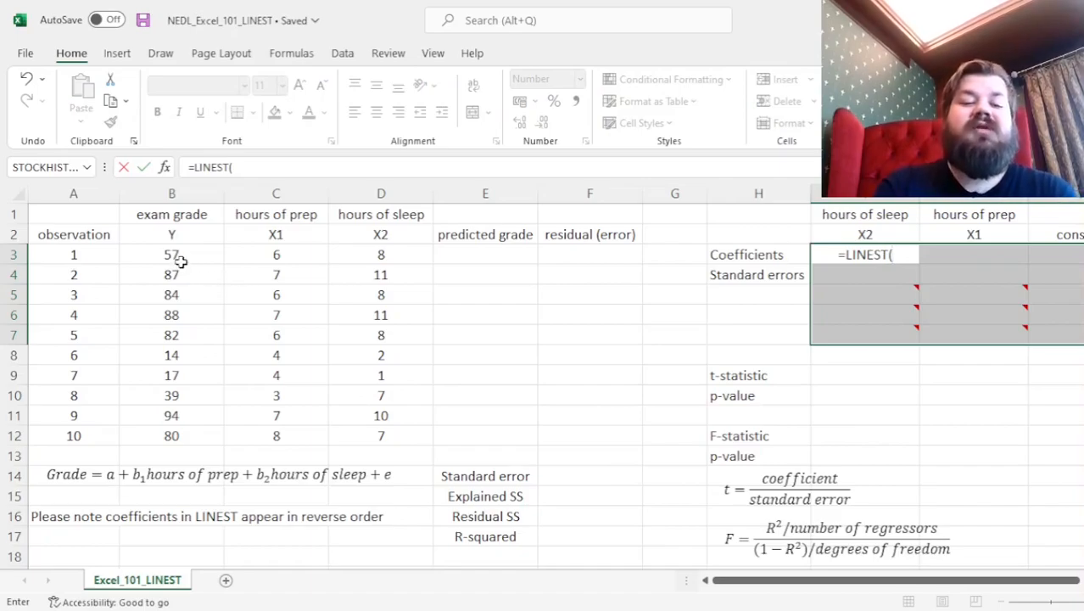
left_click_drag(174, 255, 170, 449)
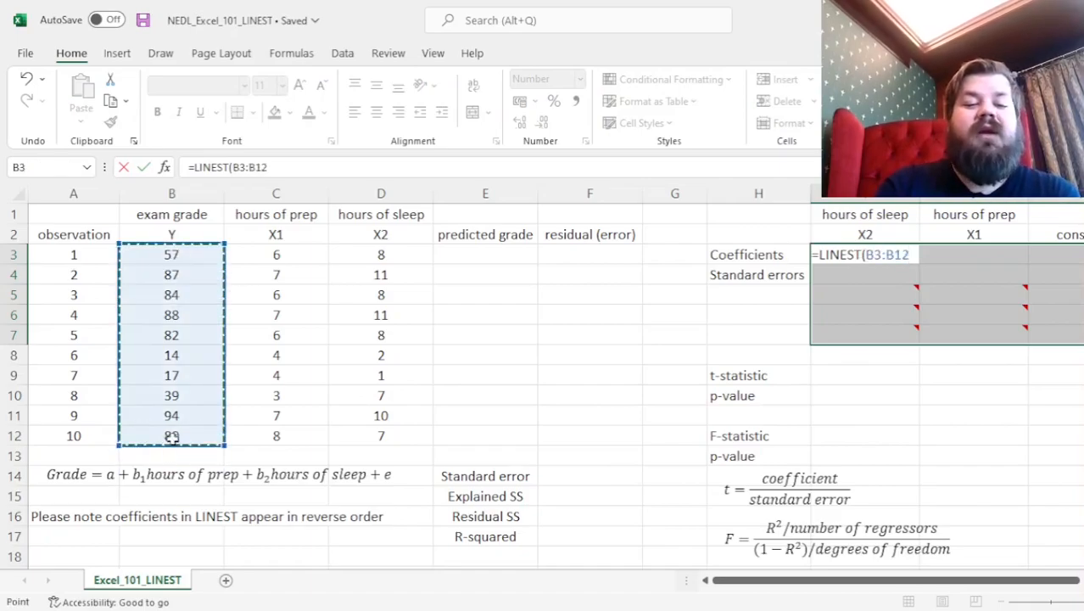
type(",")
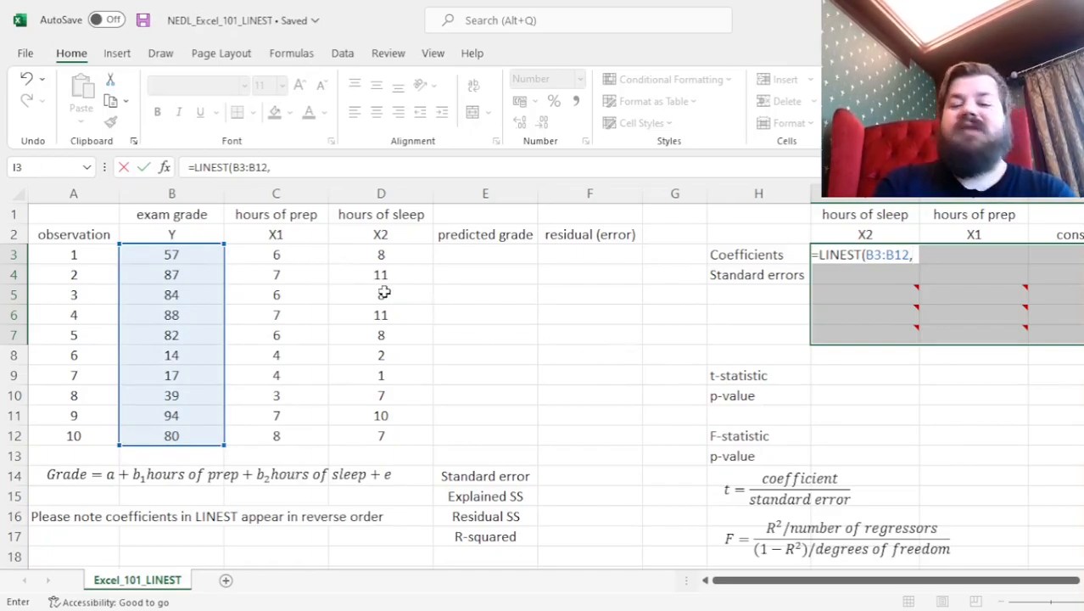
left_click_drag(282, 254, 389, 437)
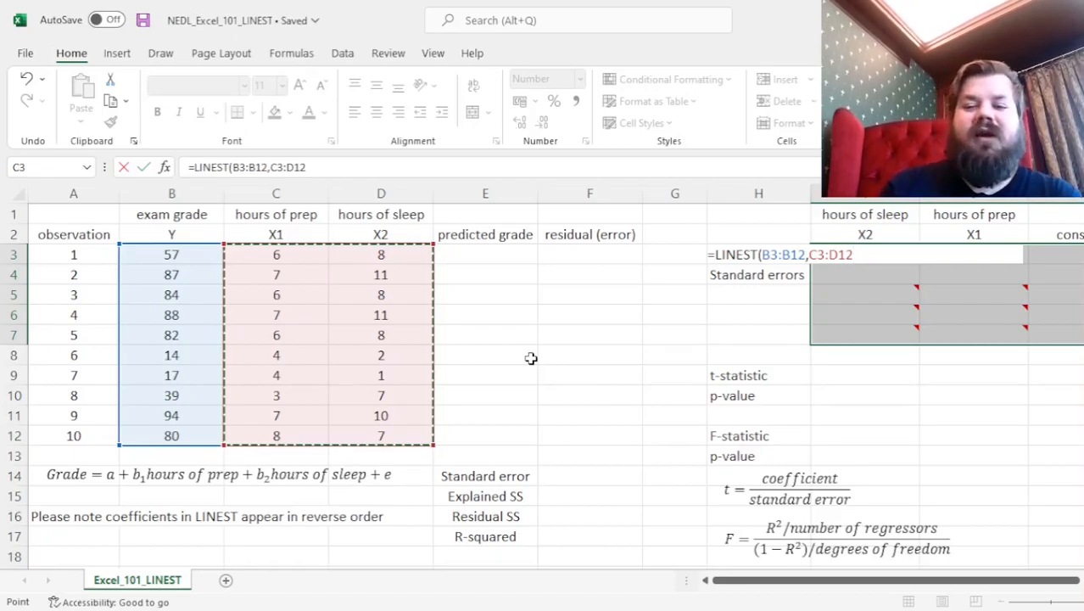
type(",1")
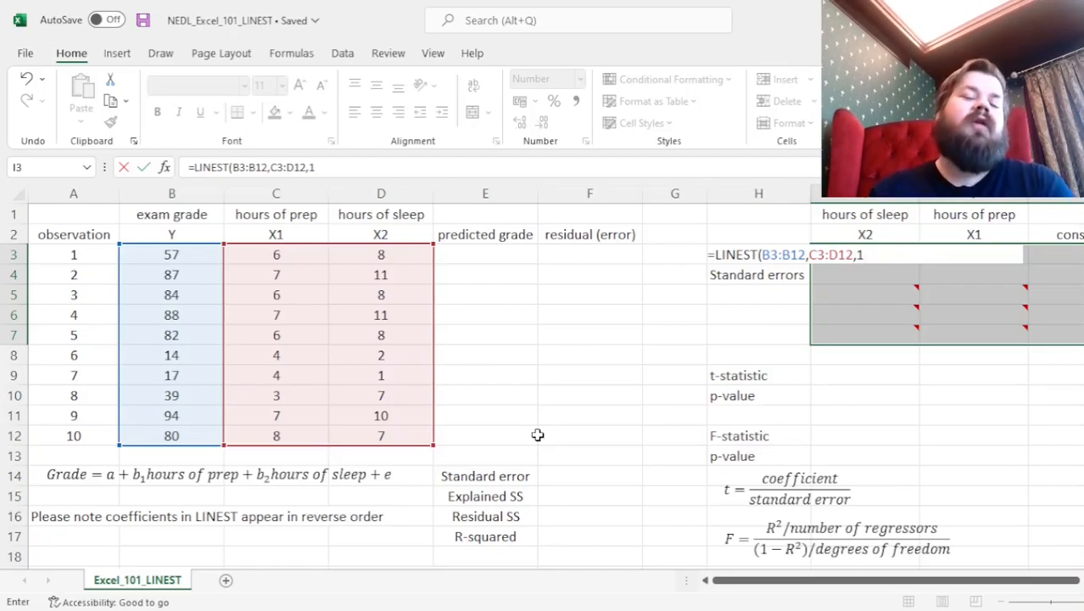
type(",")
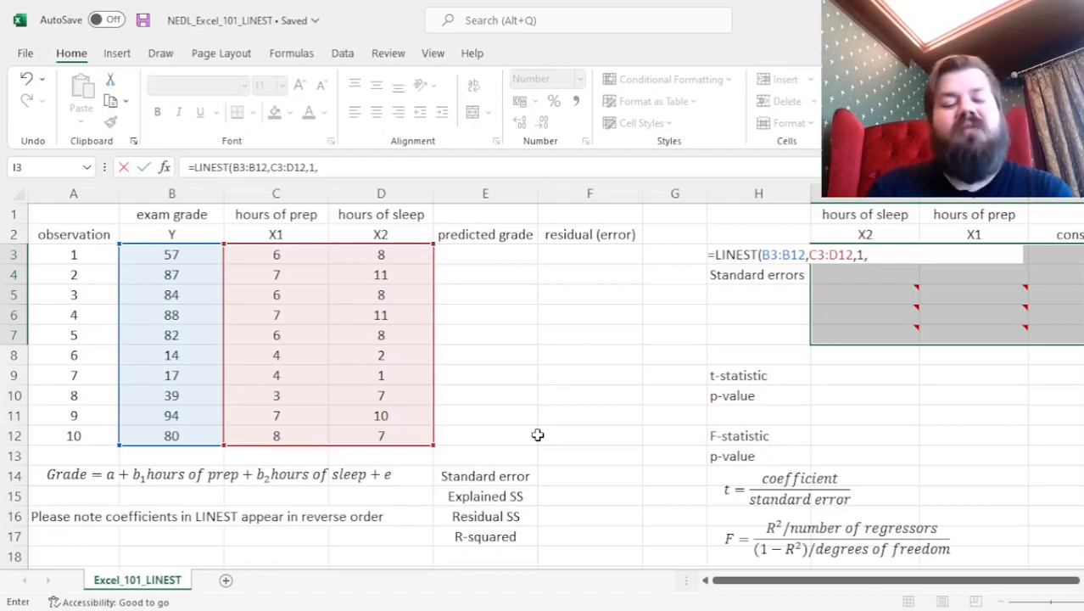
type("1)")
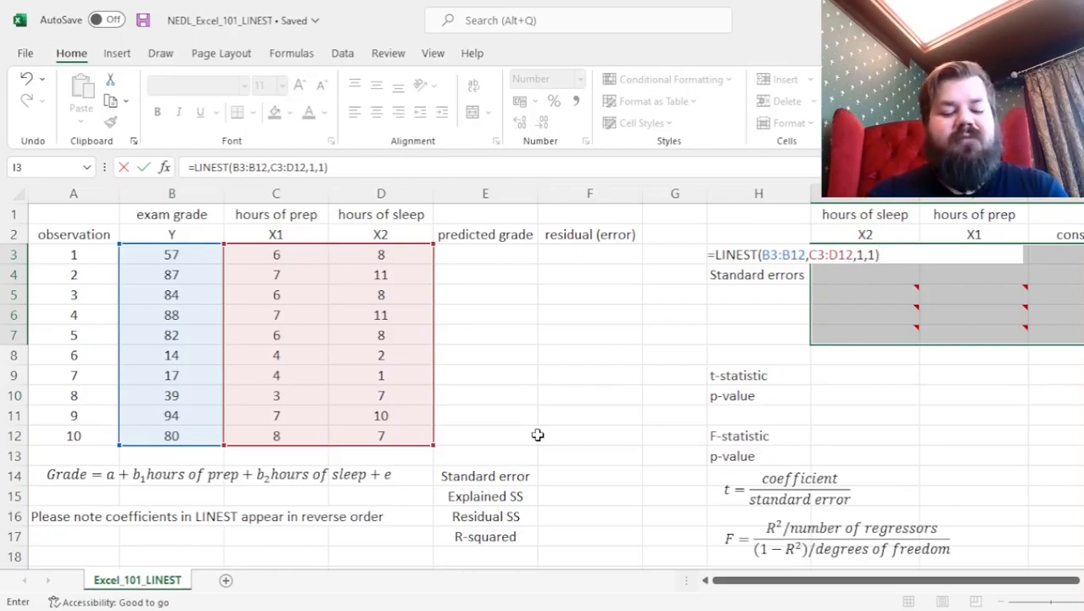
key("ctrl+shift+Return")
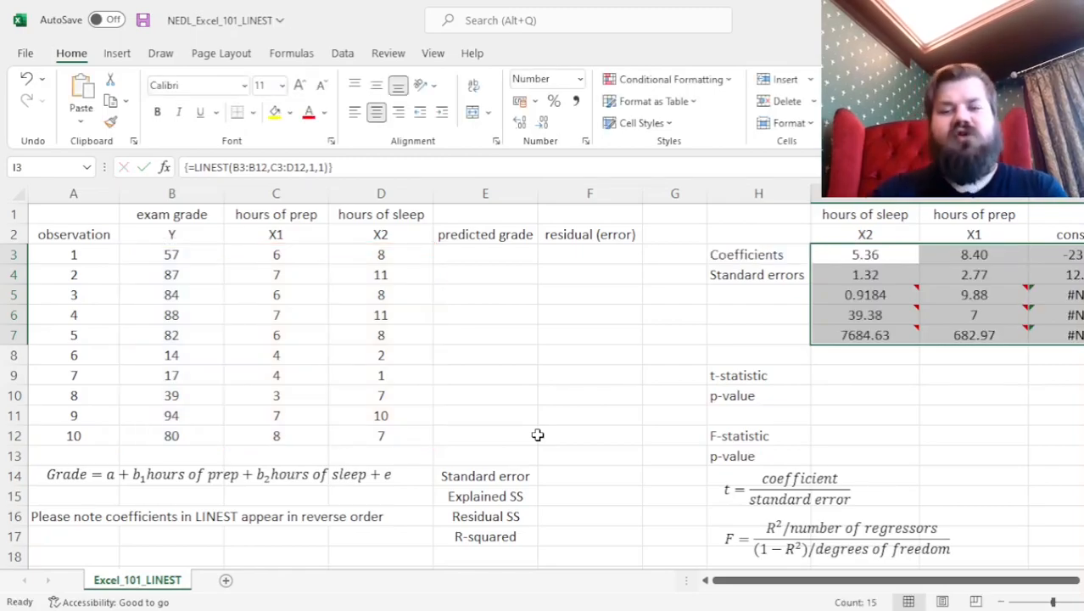
Step: Review the LINEST coefficients for constant, hours of prep and hours of sleep in row 3, and the standard errors in row 4
left_click_drag(866, 254, 1047, 249)
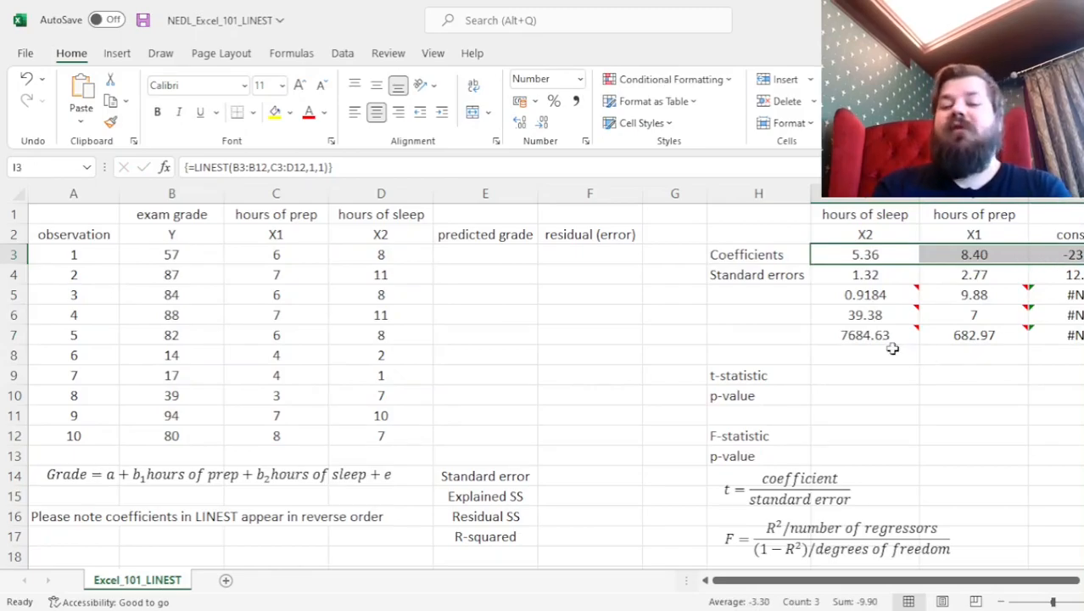
left_click(1062, 253)
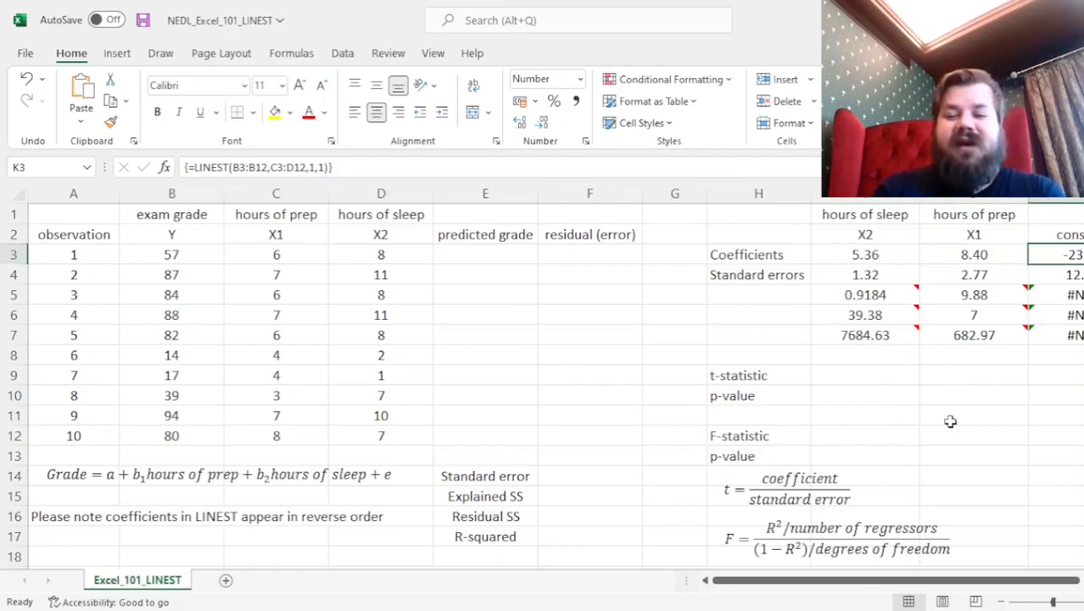
left_click(977, 256)
left_click(878, 252)
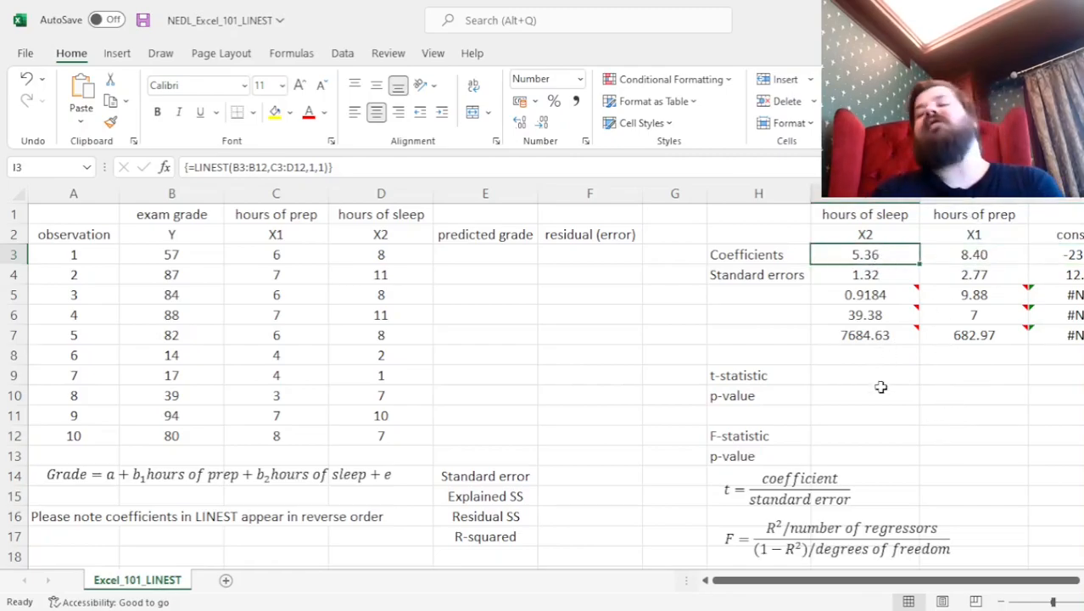
left_click(974, 251)
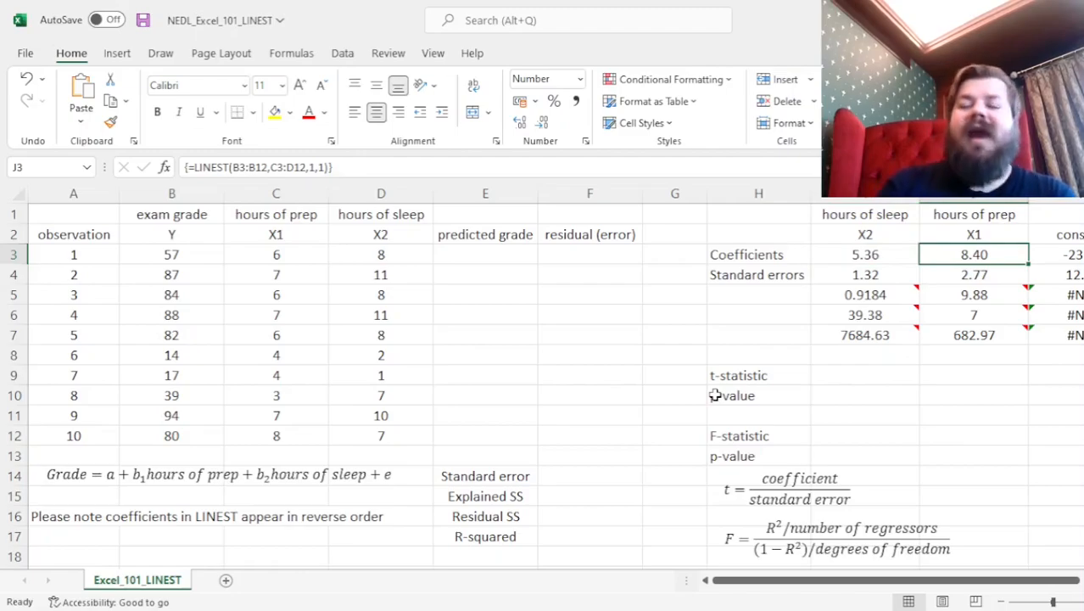
left_click(851, 253)
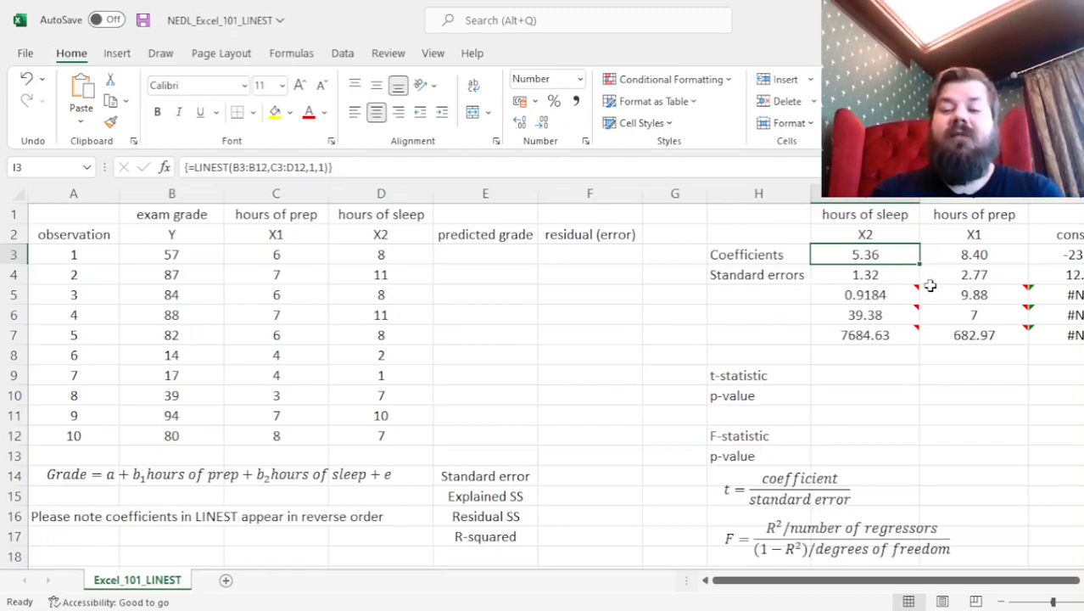
left_click_drag(874, 274, 1062, 273)
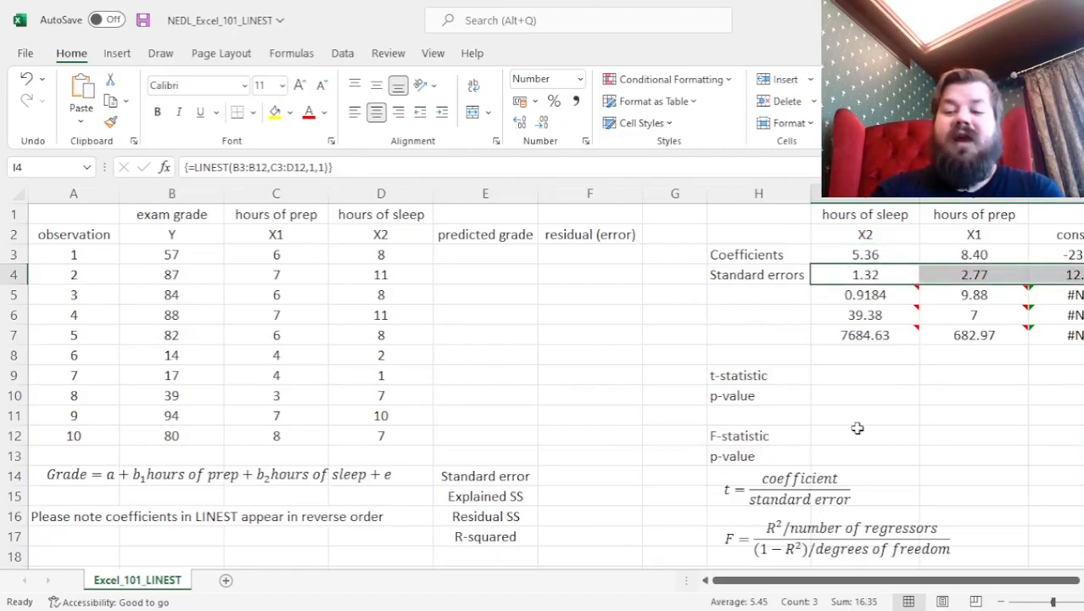
Step: Calculate the t-statistic in I9 with =I3/I4 and fill the formula across to K9
left_click(877, 372)
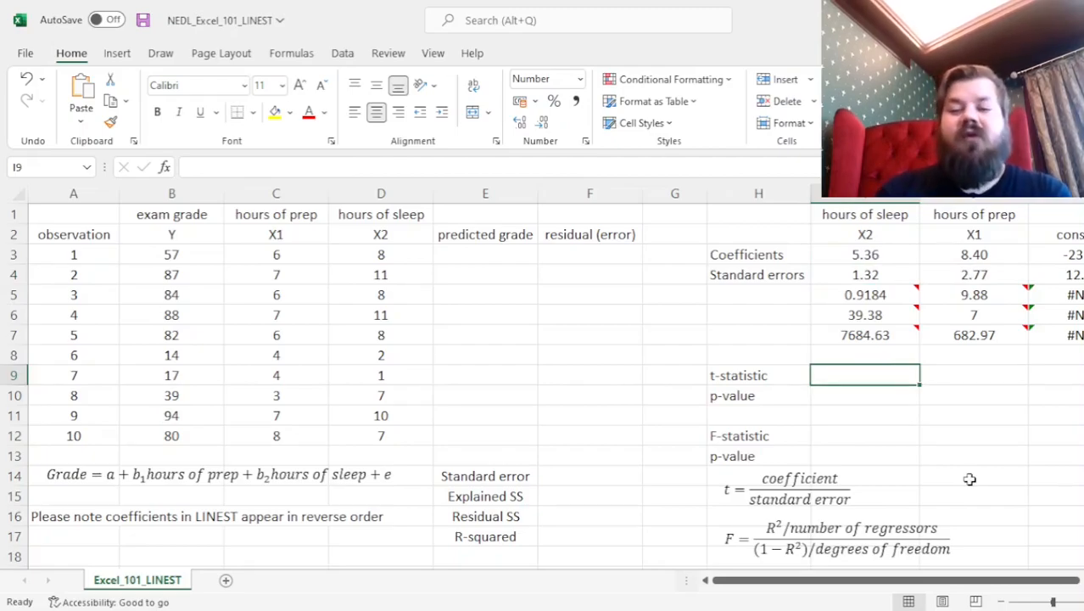
type("=")
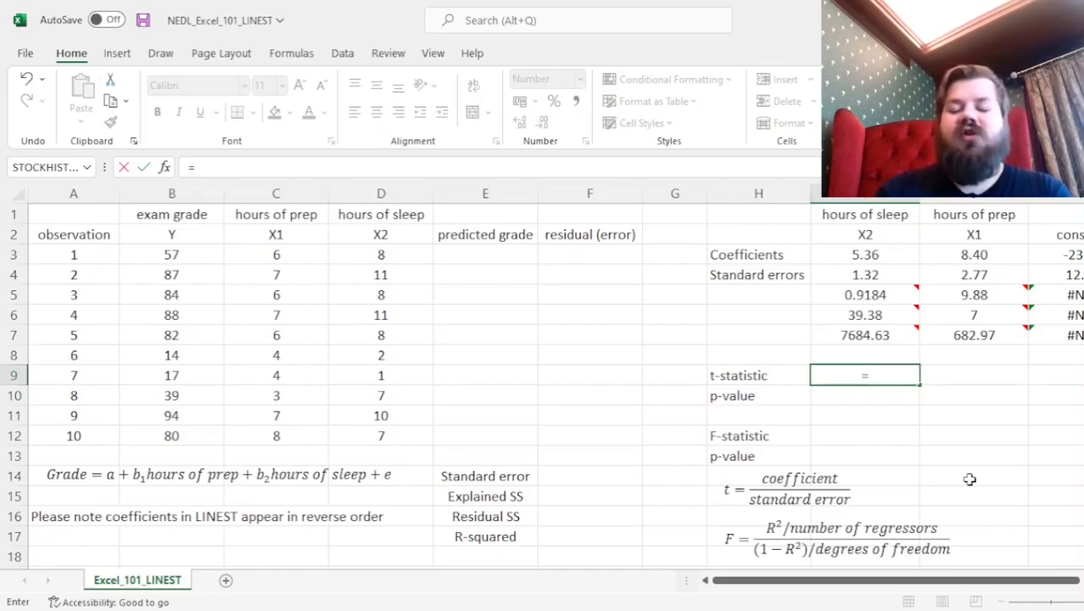
left_click(864, 254)
type("/")
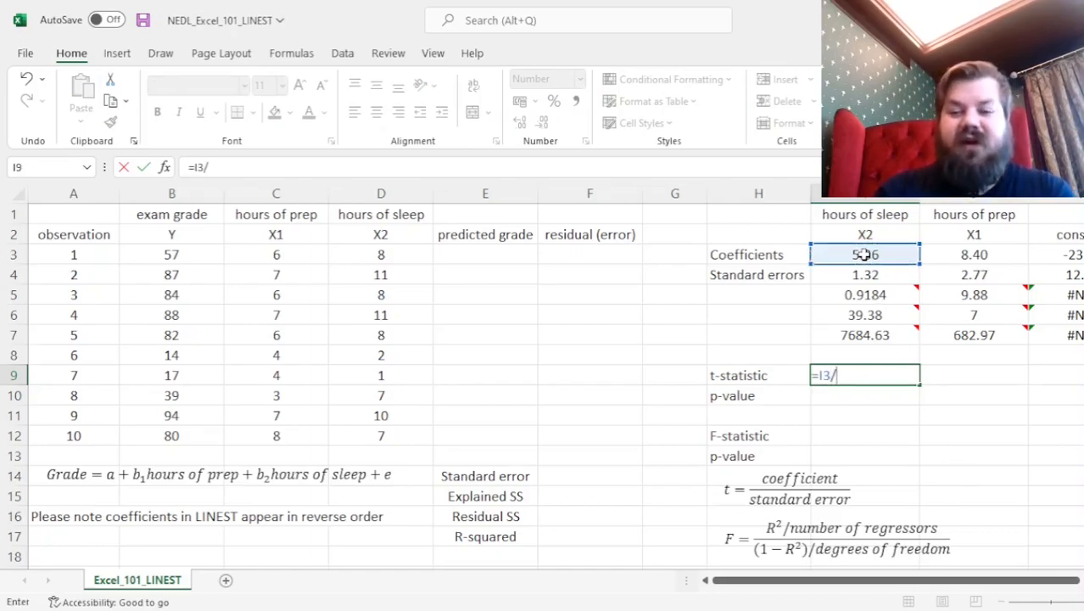
left_click(867, 276)
key("Return")
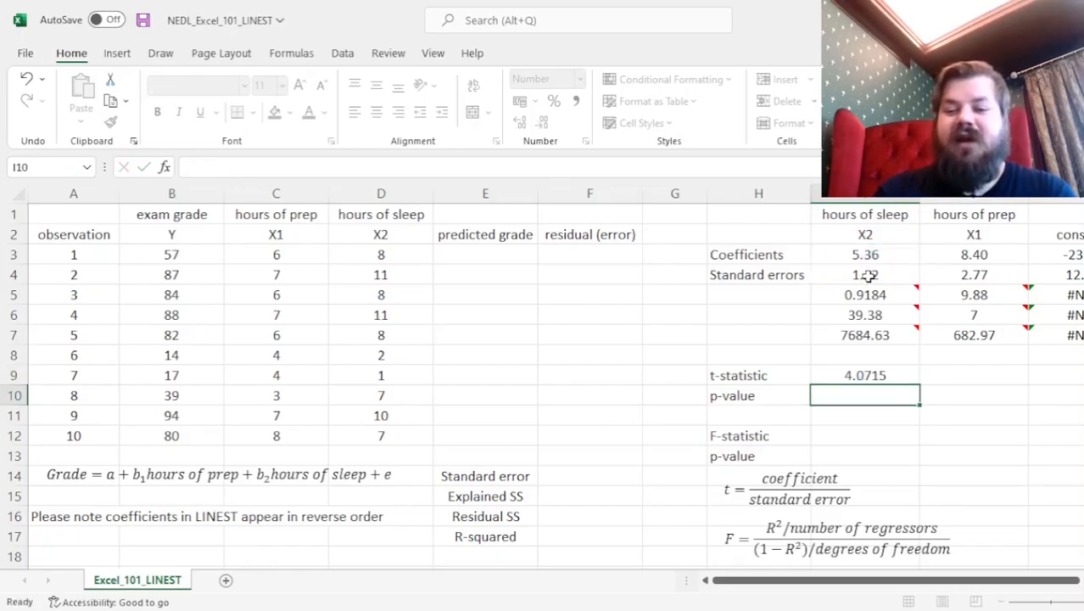
left_click(921, 391)
left_click(900, 375)
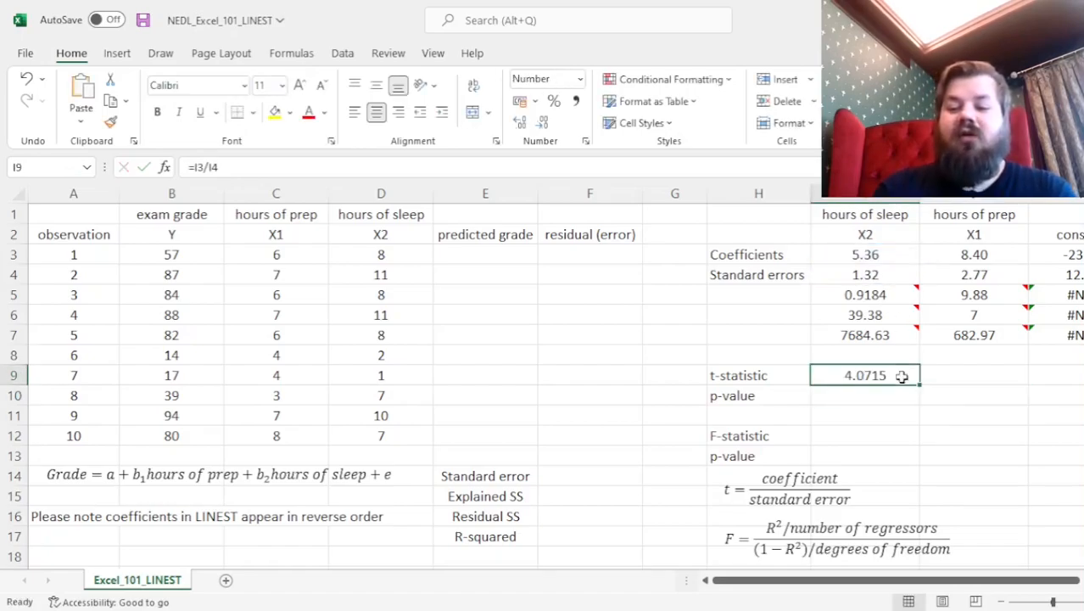
left_click_drag(920, 385, 1076, 382)
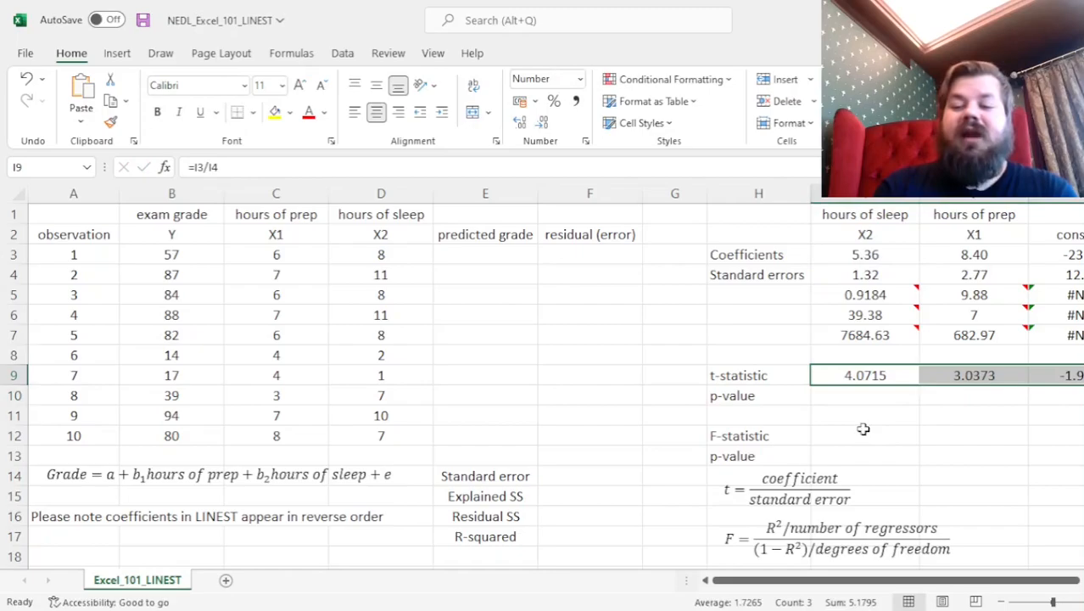
Step: Examine the inputs for the p-values: the coefficients in I3:J3, degrees of freedom in J6, observations in A3:A12 and estimated terms in I2:K2
left_click(866, 396)
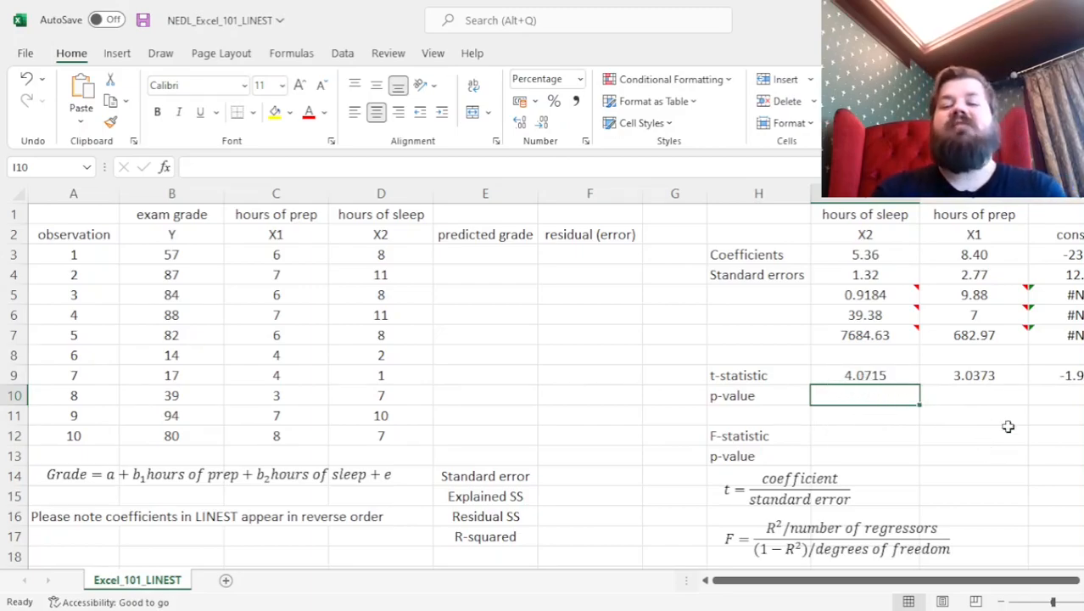
left_click(874, 255)
key("Right")
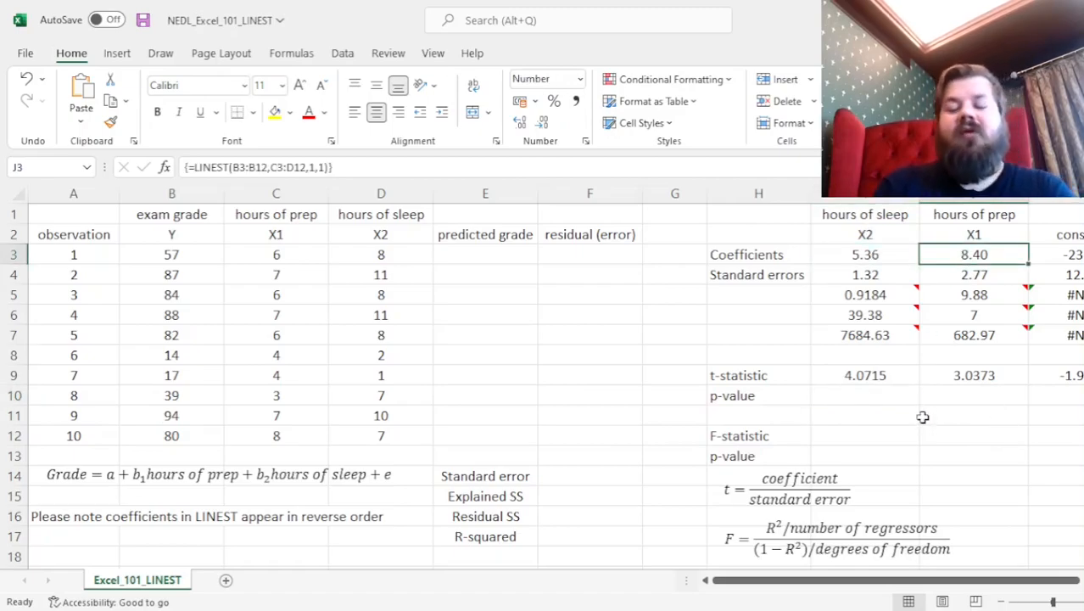
left_click_drag(872, 255, 977, 254)
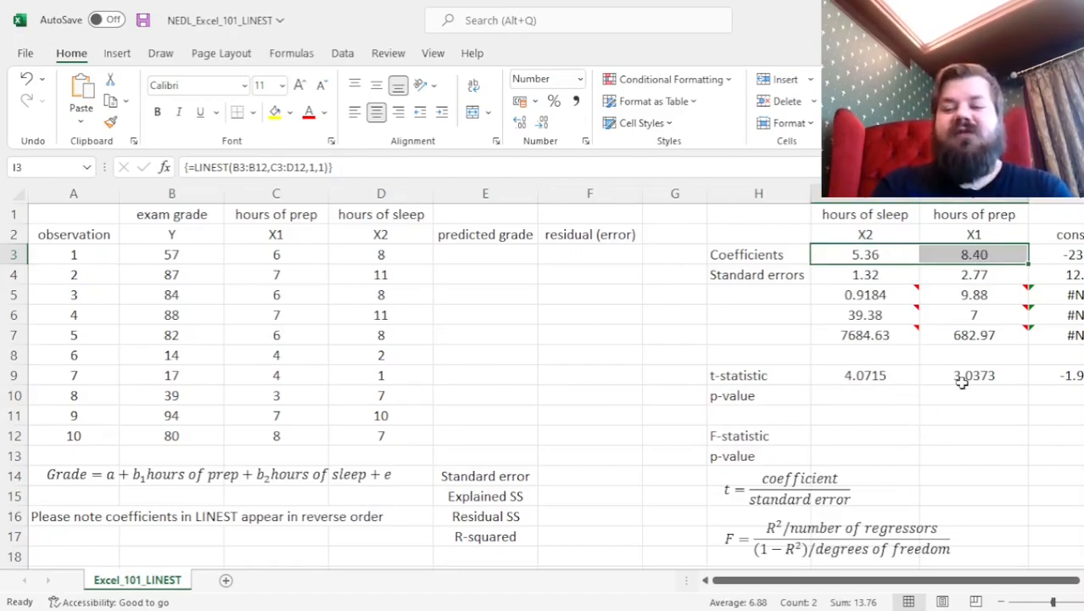
mouse_move(989, 313)
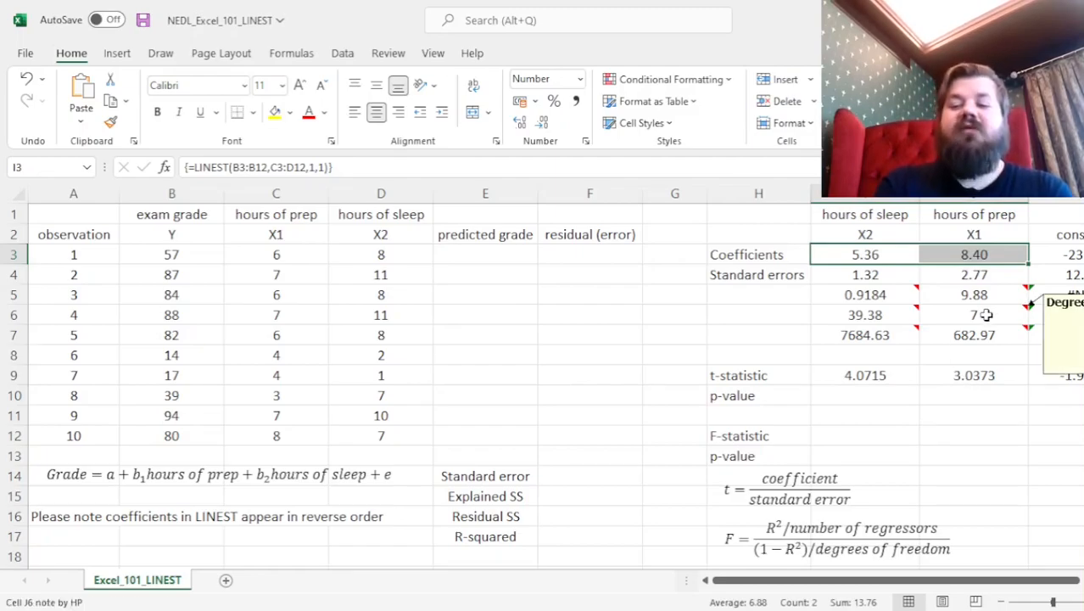
left_click_drag(782, 315, 961, 315)
left_click(961, 314)
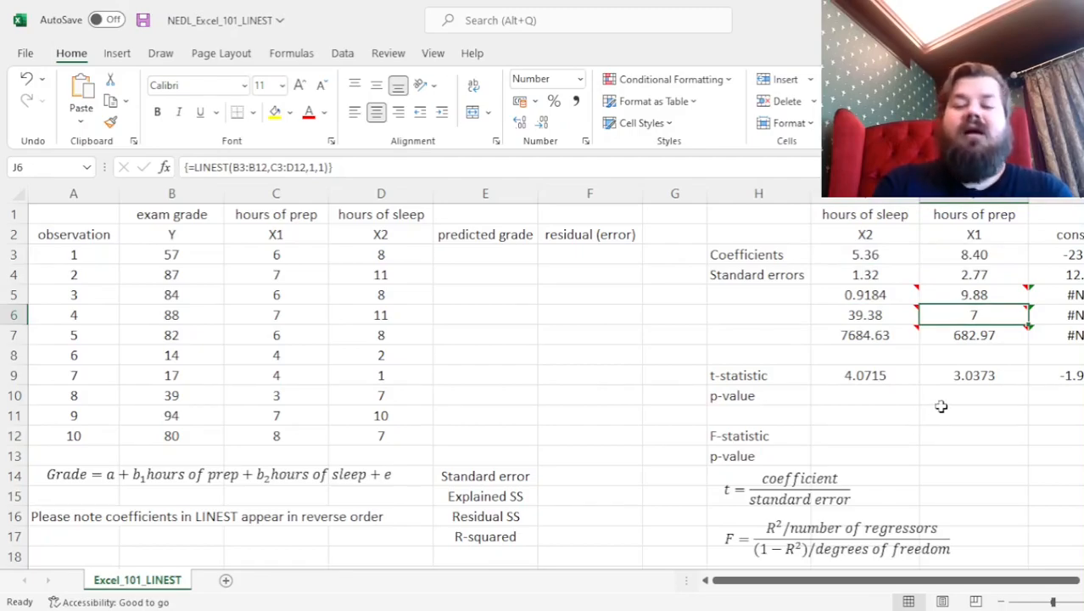
mouse_move(996, 316)
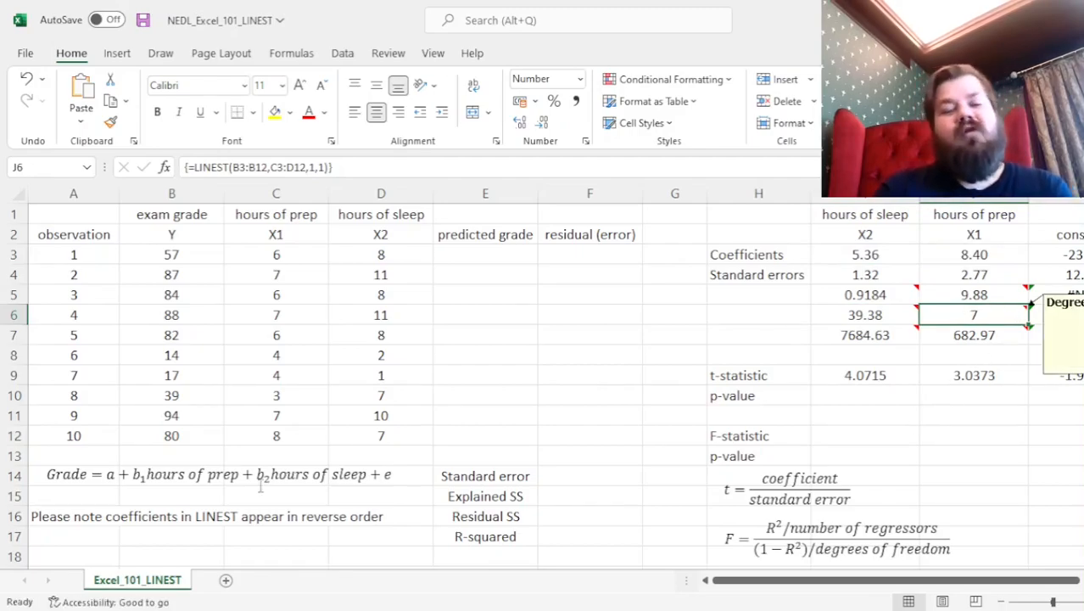
left_click_drag(80, 255, 75, 436)
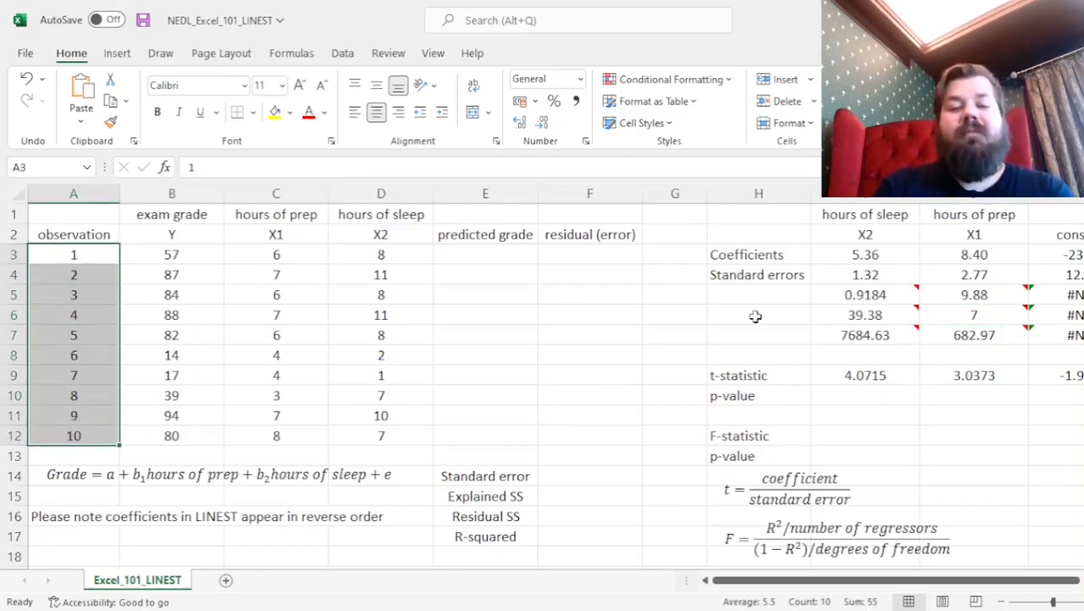
left_click_drag(903, 237, 1046, 234)
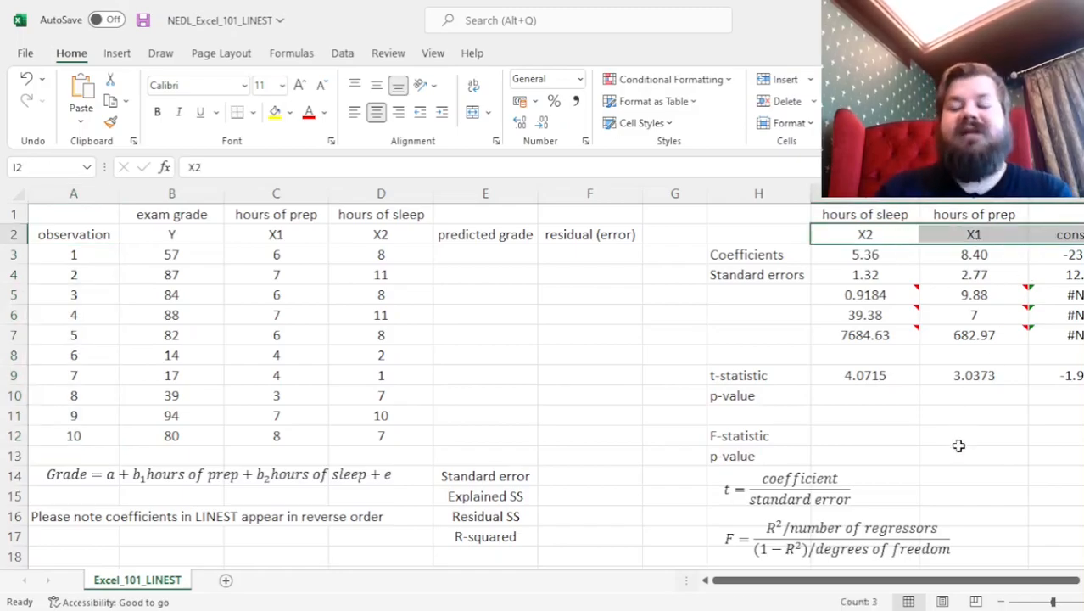
Step: Calculate the two-tailed p-value in I10 with =T.DIST.2T(ABS(I9),$J6) and fill the formula across to K10
left_click(878, 393)
type("=")
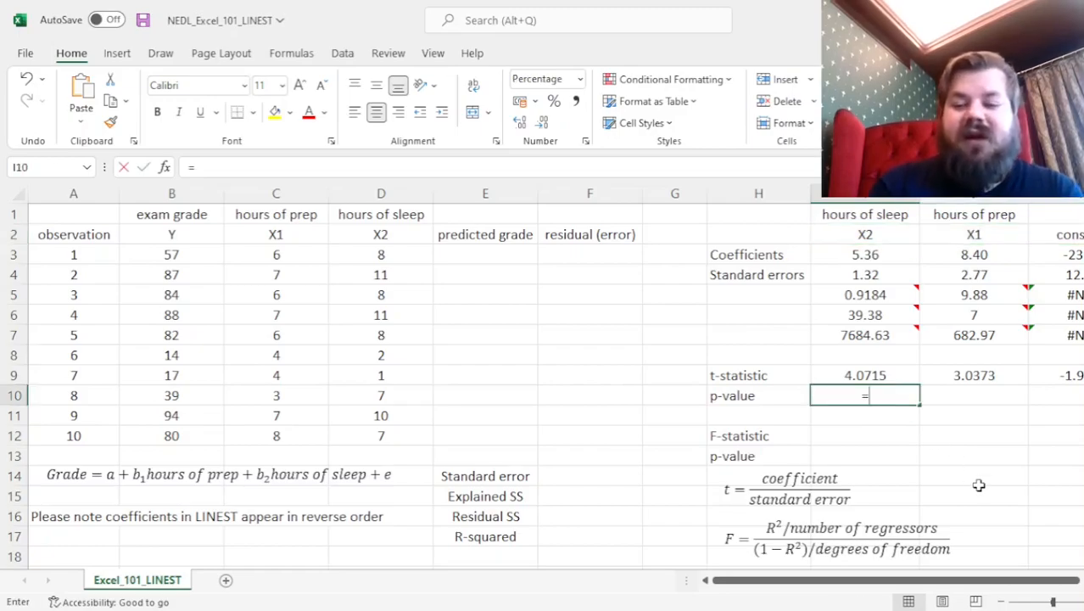
type("T.DIST.2T(")
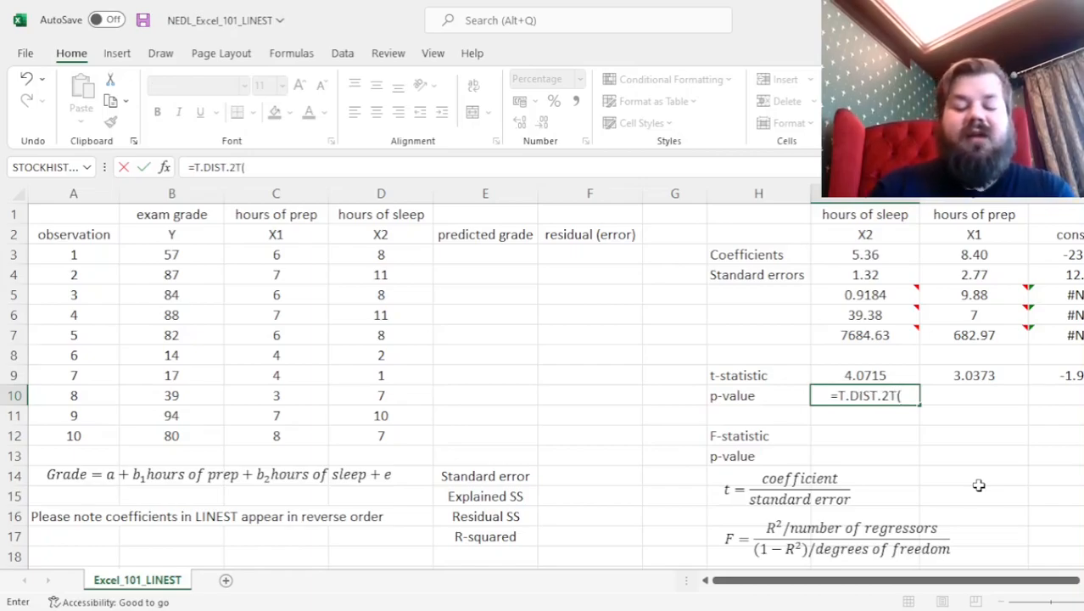
type("ABS(")
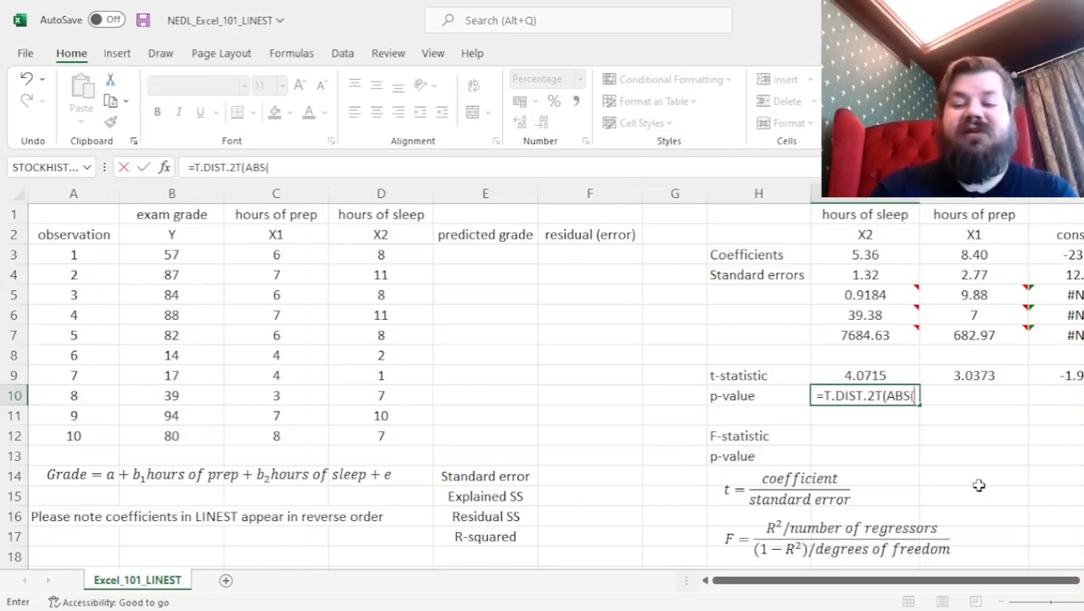
left_click(874, 373)
type("),")
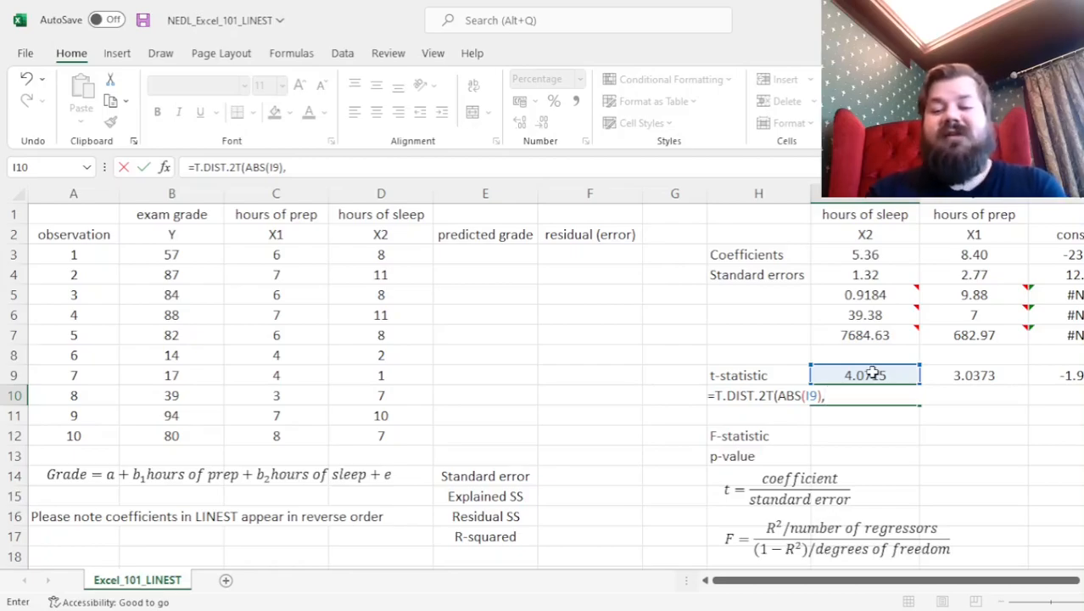
left_click(963, 317)
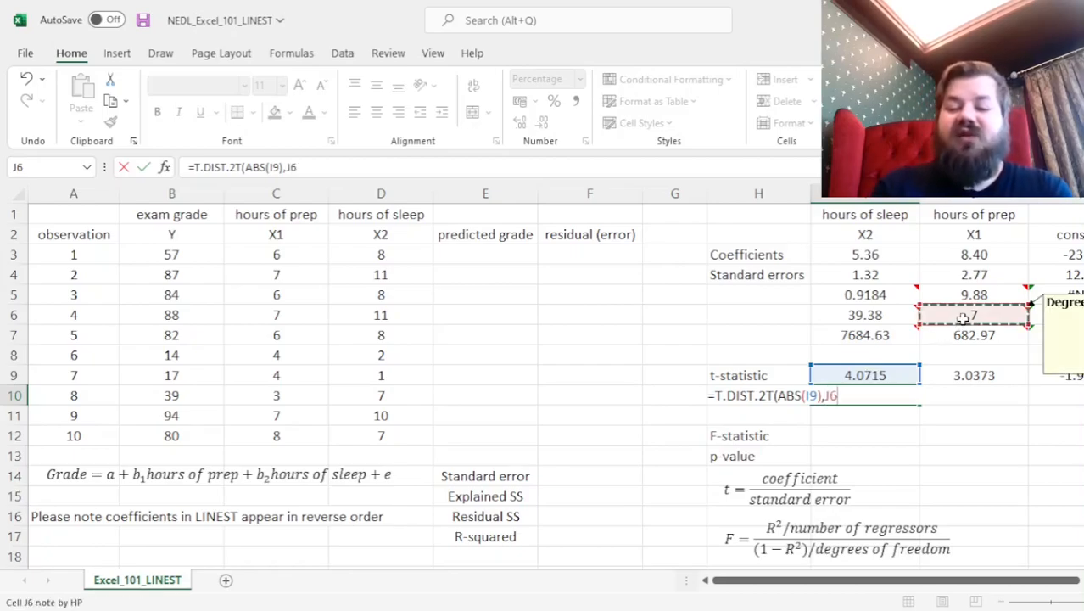
left_click(825, 395)
type("$J6")
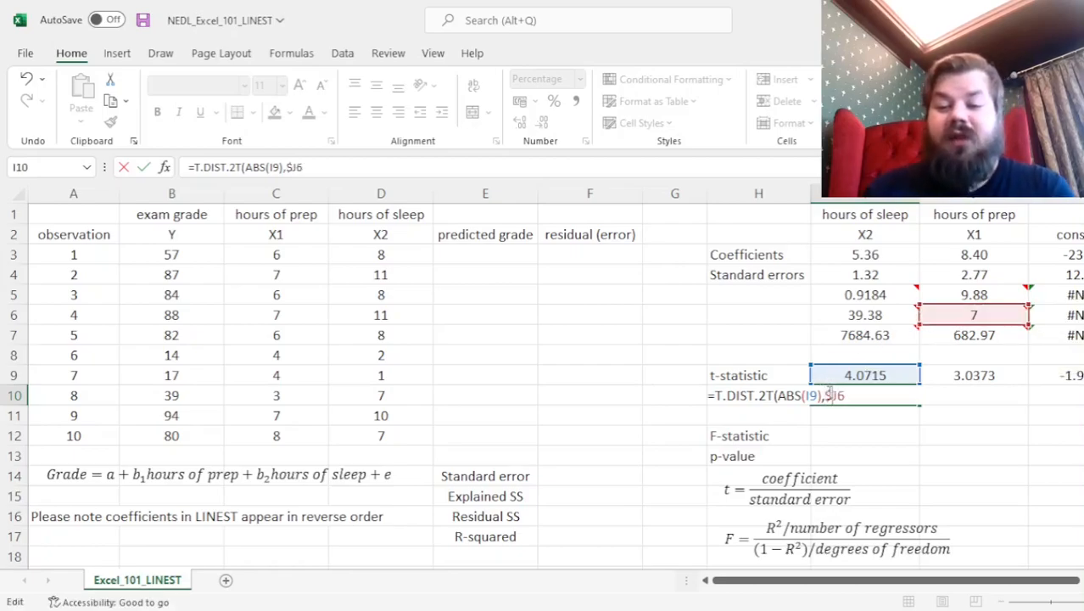
type(")")
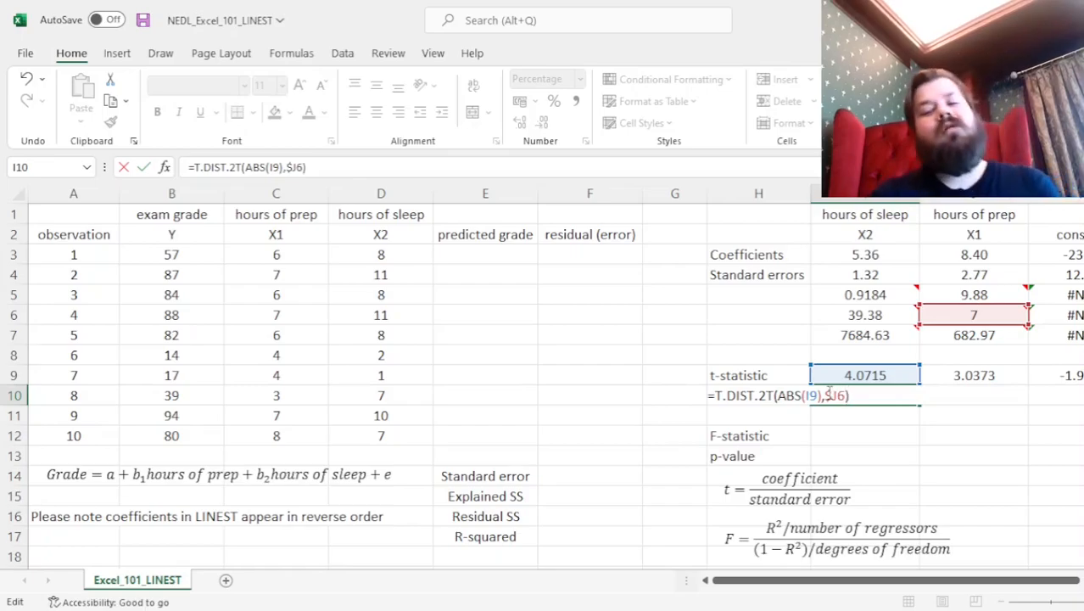
key("ctrl+Return")
left_click_drag(922, 405, 1061, 399)
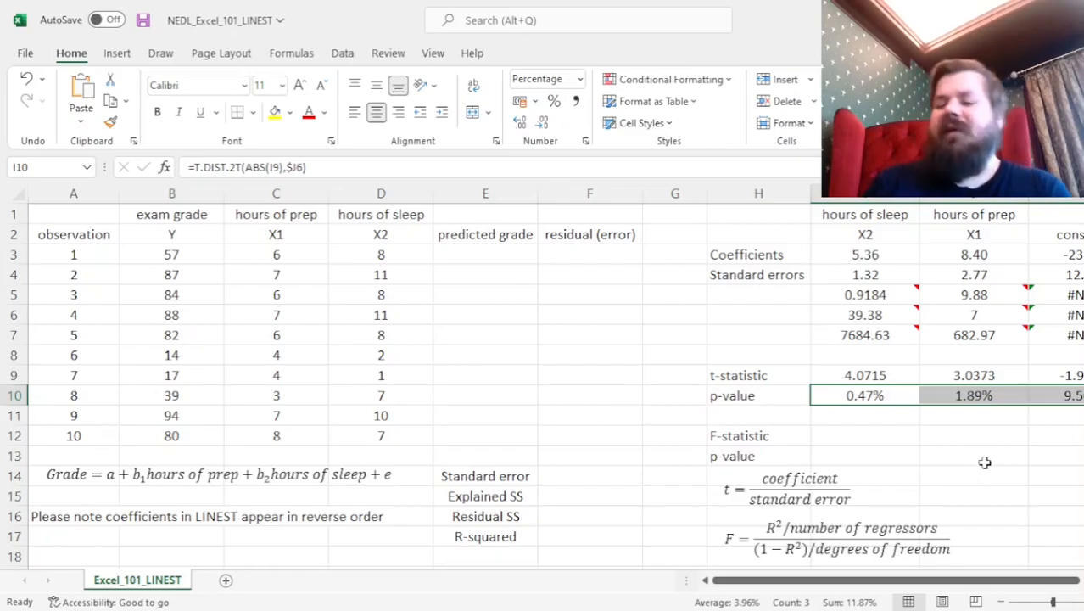
Step: Review the p-values in row 10 together with the coefficients for hours of sleep and hours of prep in I3:J3
left_click_drag(871, 393, 1035, 398)
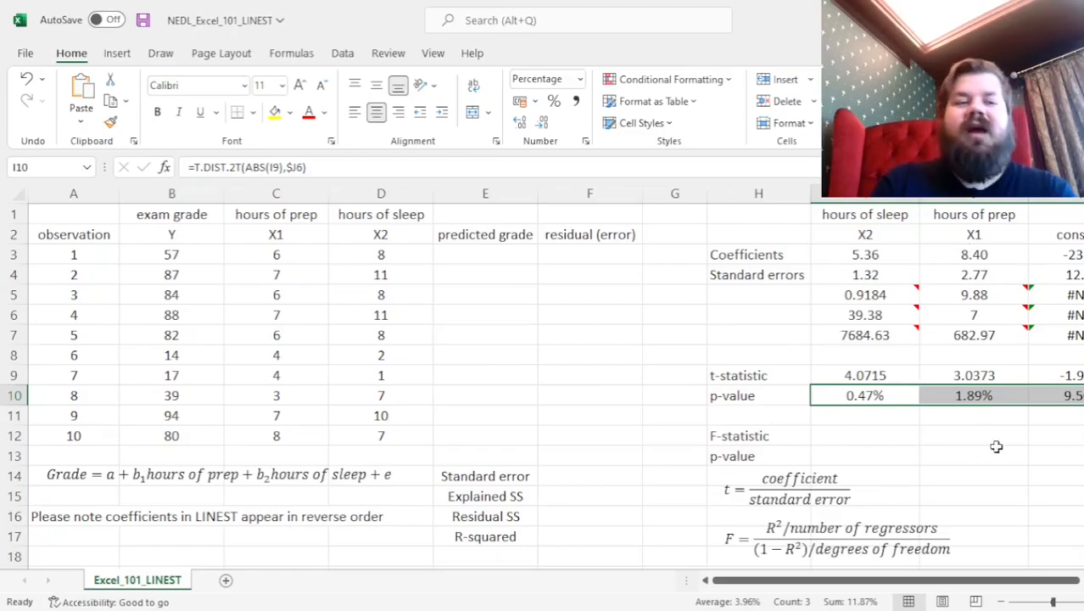
left_click_drag(870, 398, 976, 390)
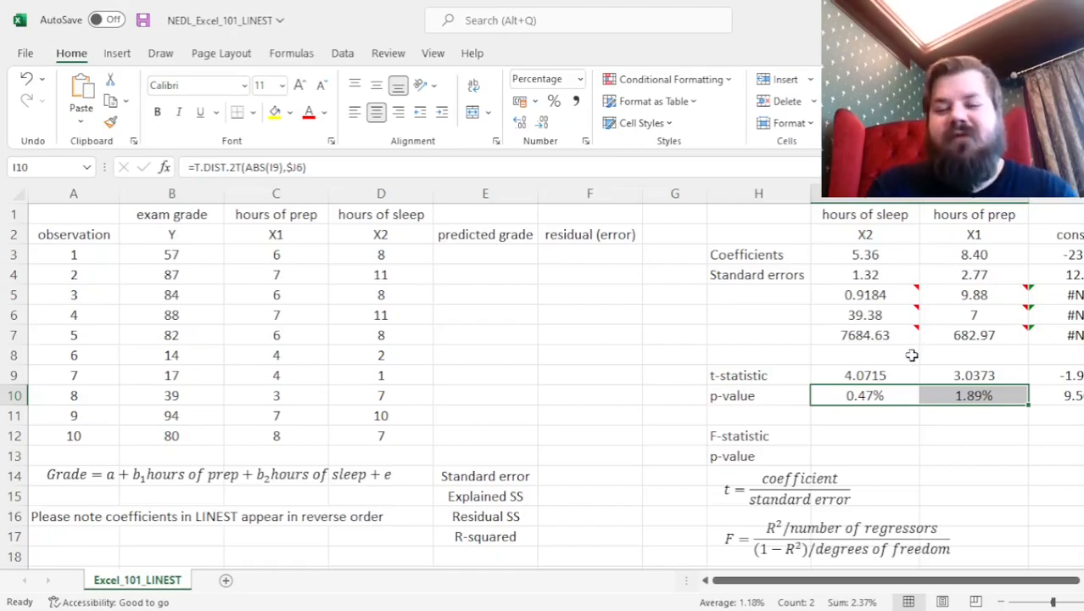
left_click(965, 259)
left_click_drag(909, 268, 876, 257)
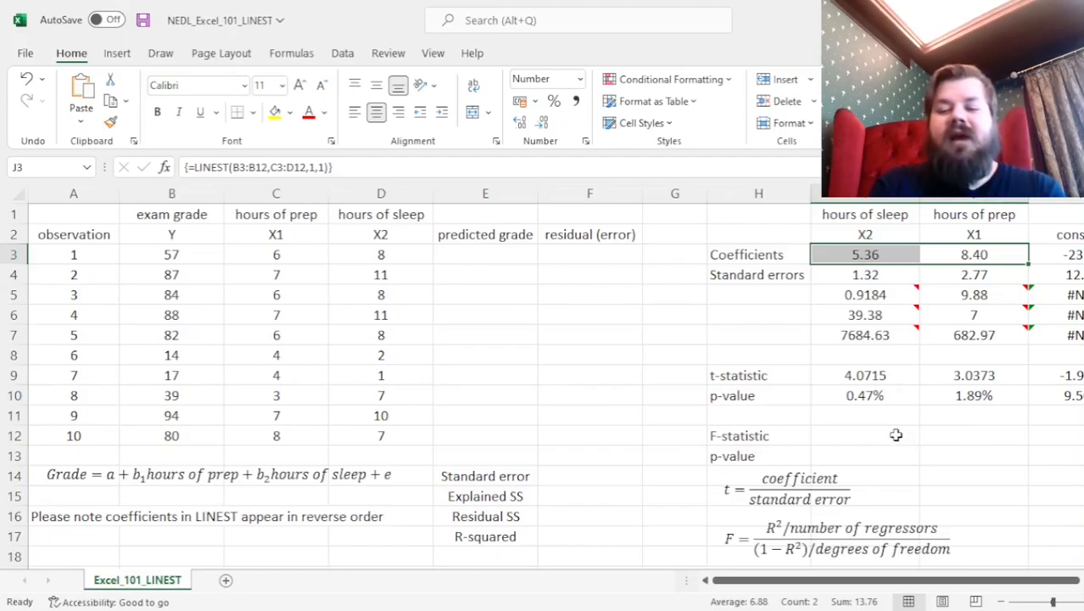
left_click_drag(865, 215, 975, 397)
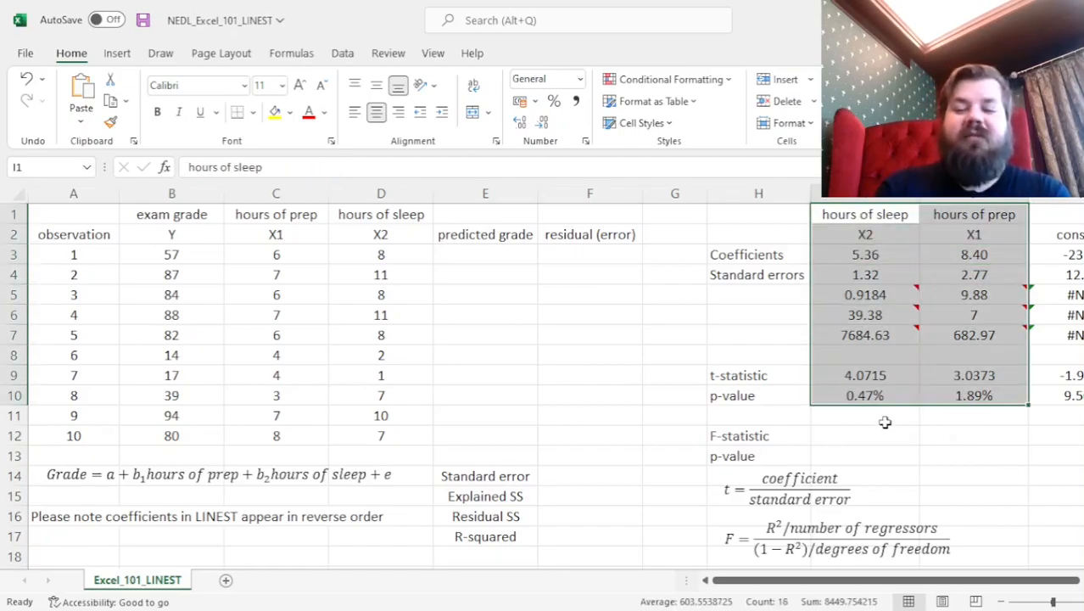
Step: Examine the LINEST F-statistic in I6 and the regressors in I2:J2 that it tests jointly
left_click(864, 431)
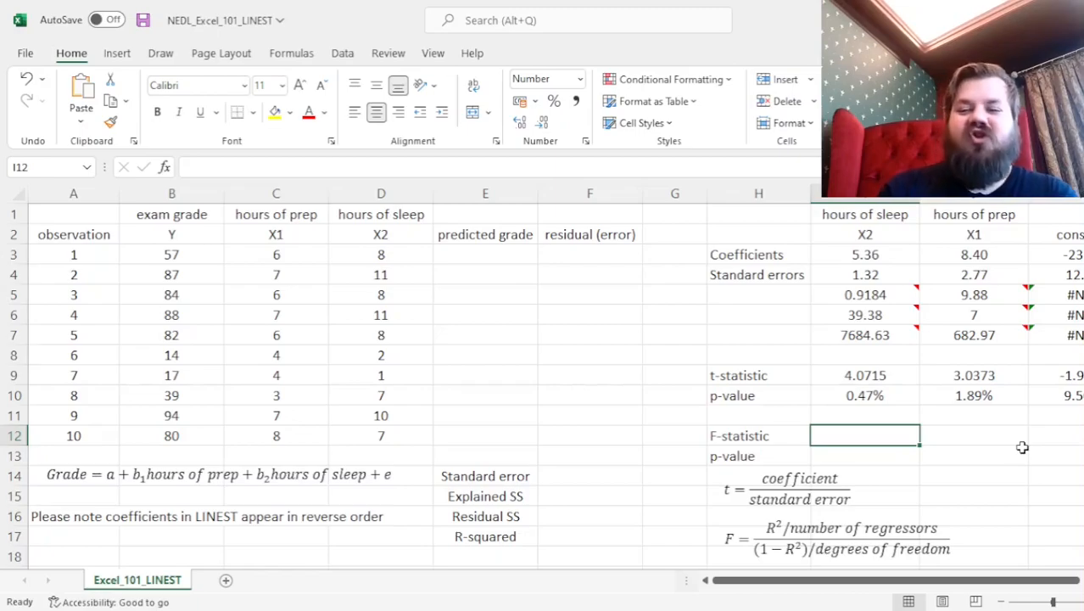
mouse_move(870, 314)
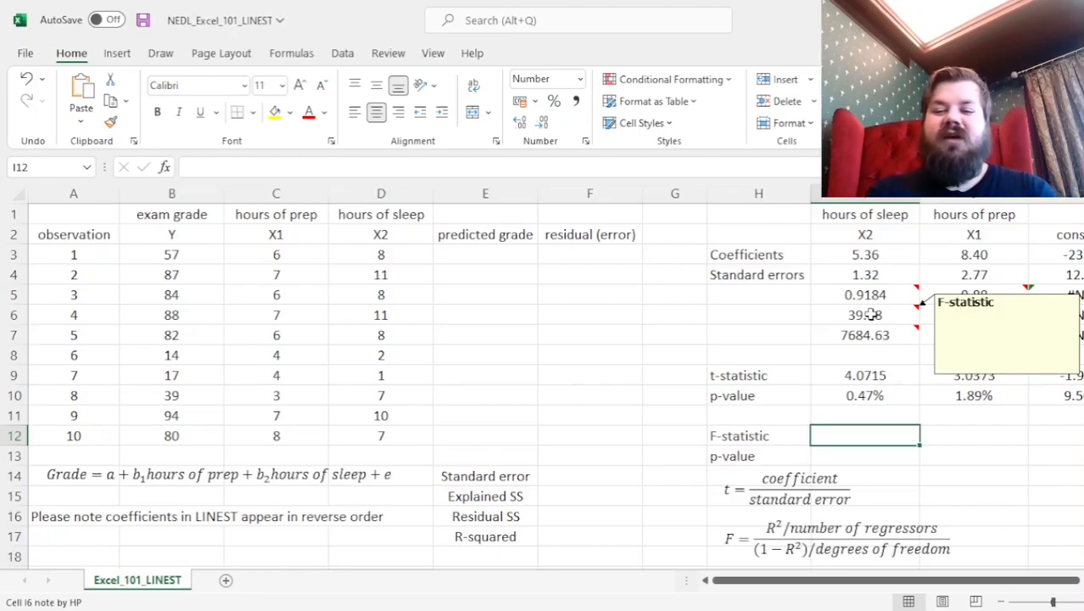
left_click(869, 314)
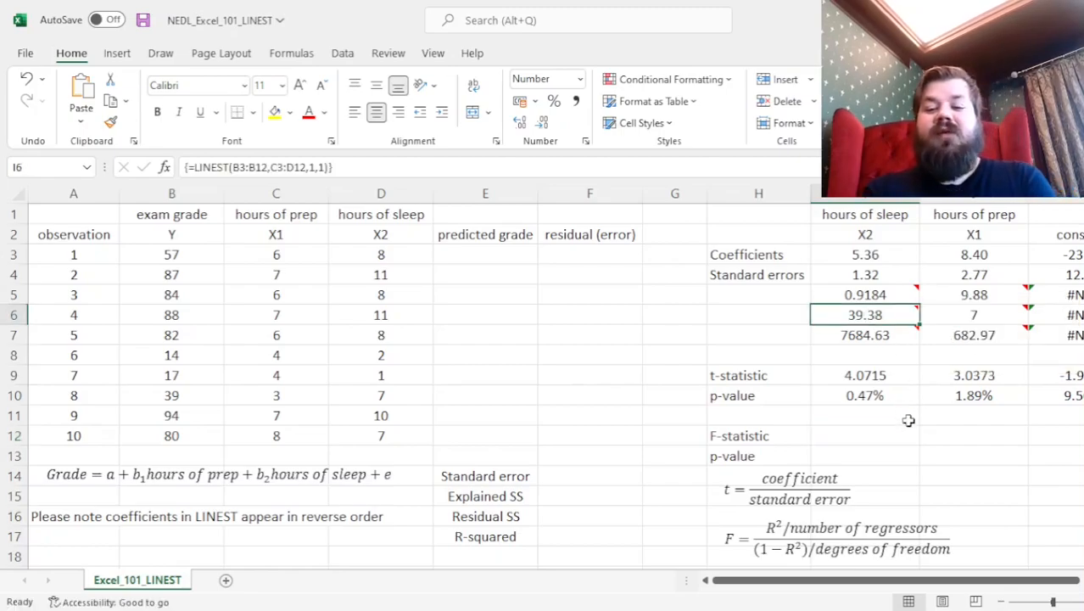
left_click(850, 425)
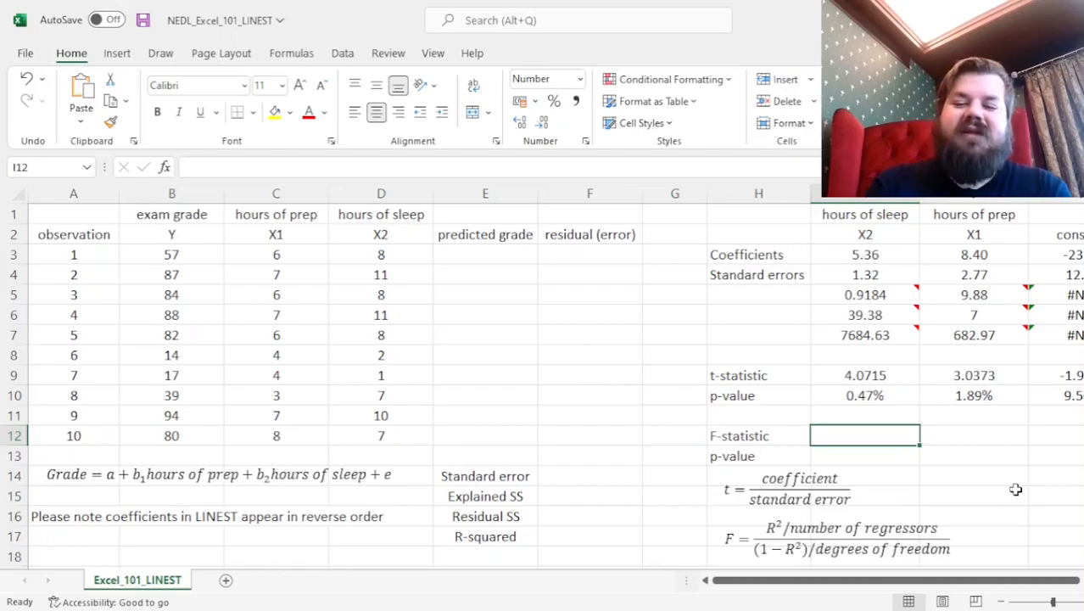
left_click_drag(874, 244, 967, 237)
mouse_move(883, 294)
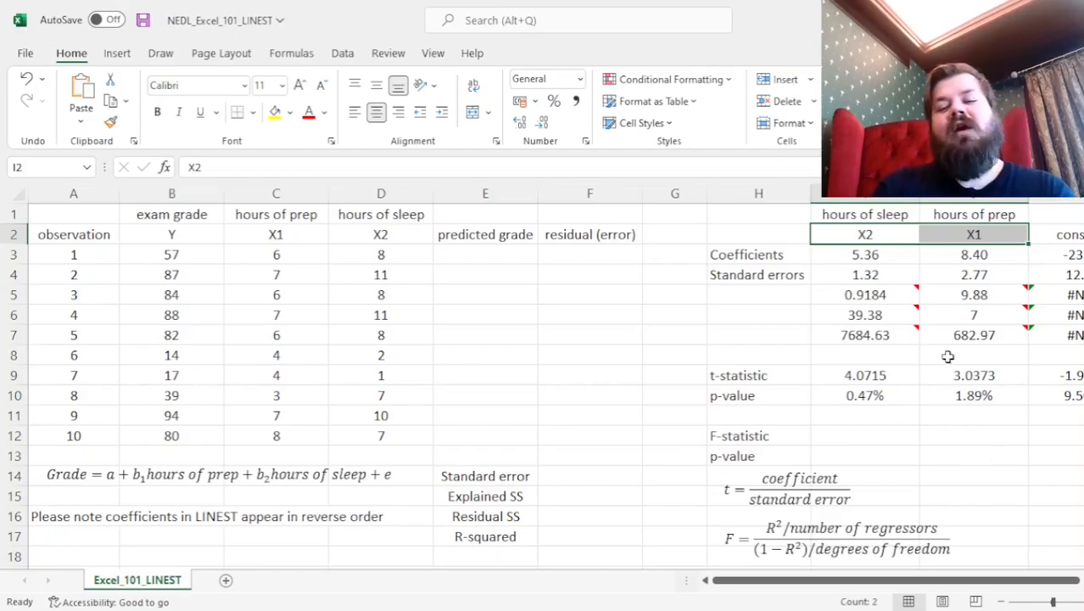
Step: Calculate the F-statistic manually in I12 from R-squared, two regressors and the degrees of freedom with =(I5/2)/((1-I5)/J6)
left_click(872, 440)
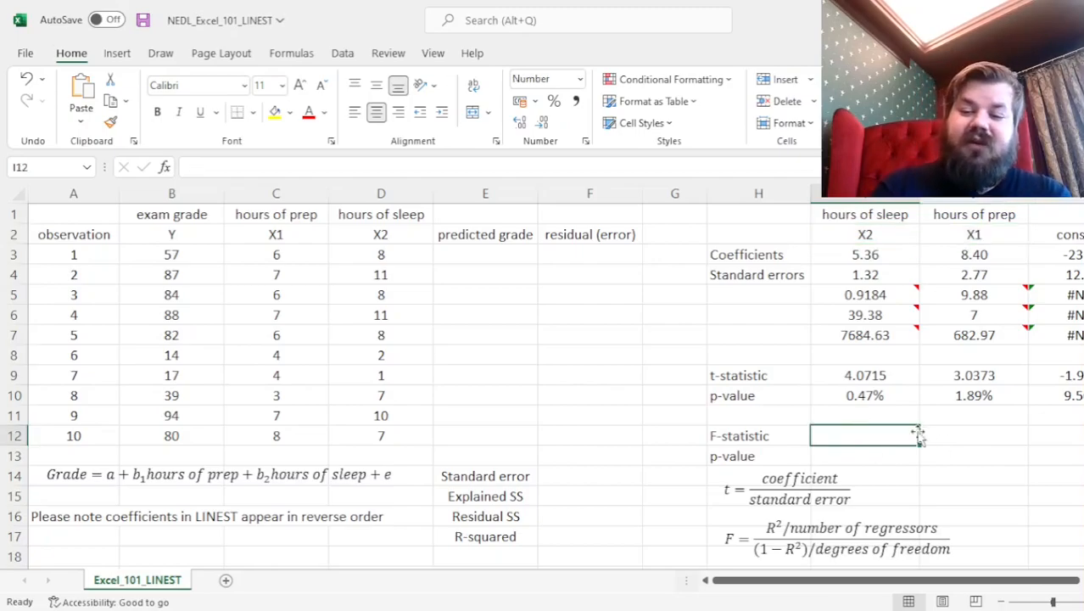
type("=")
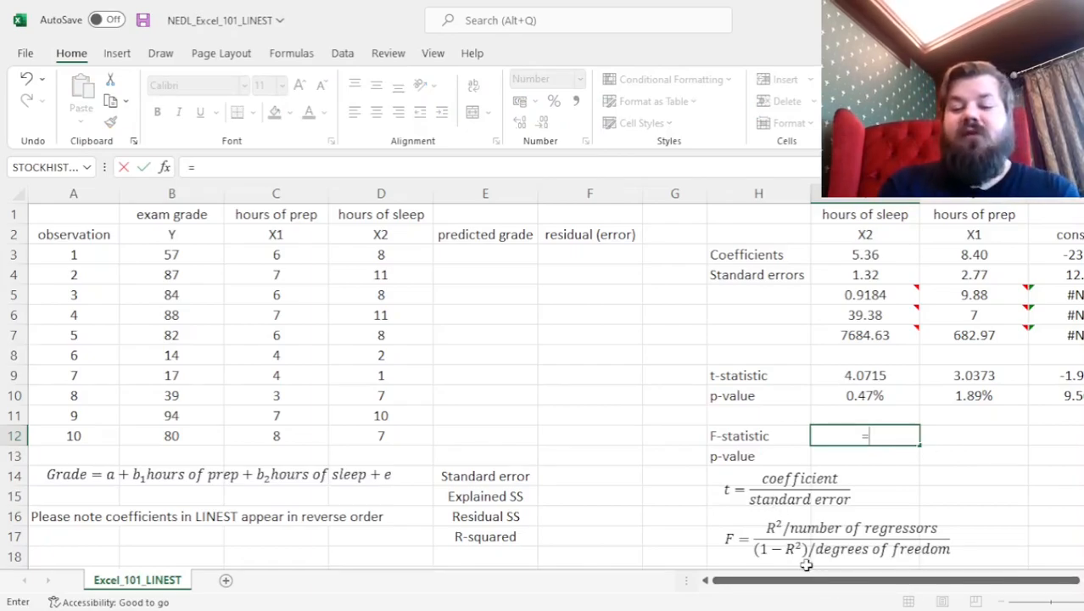
type("(")
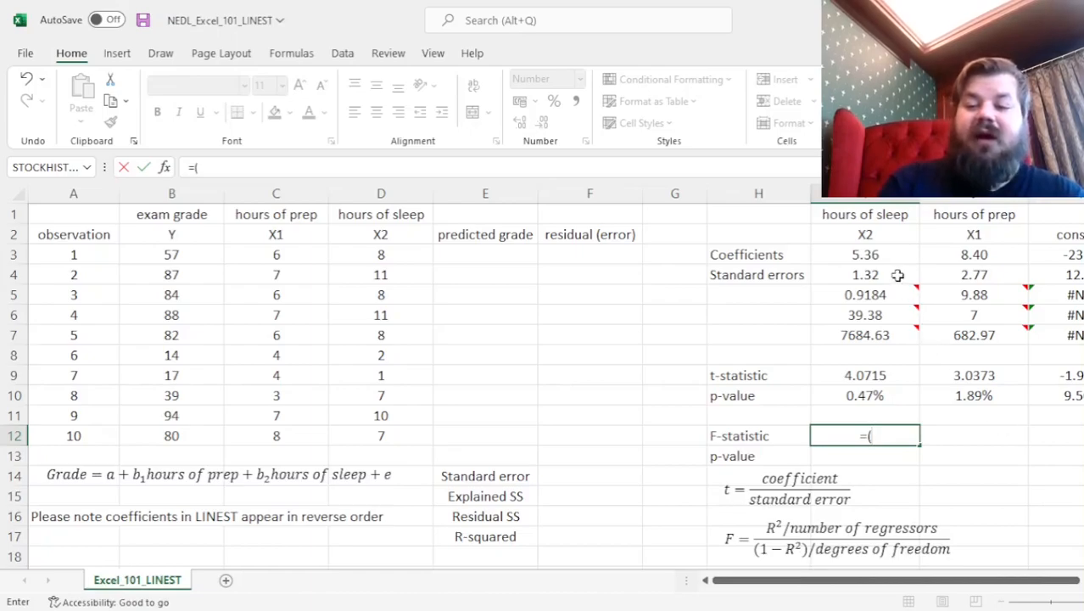
left_click(879, 295)
type("/")
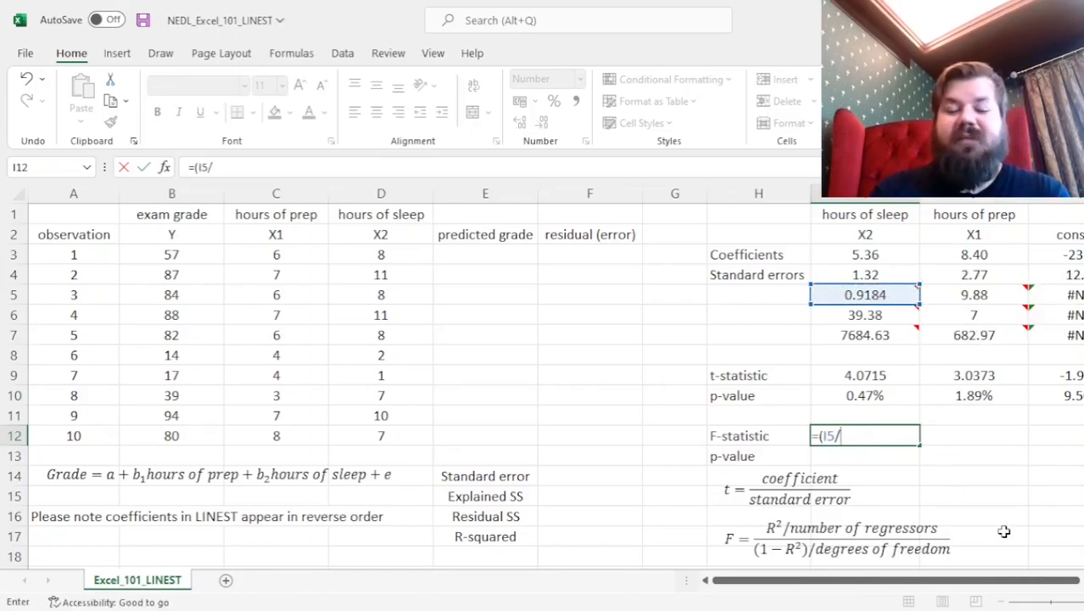
type("2)/(")
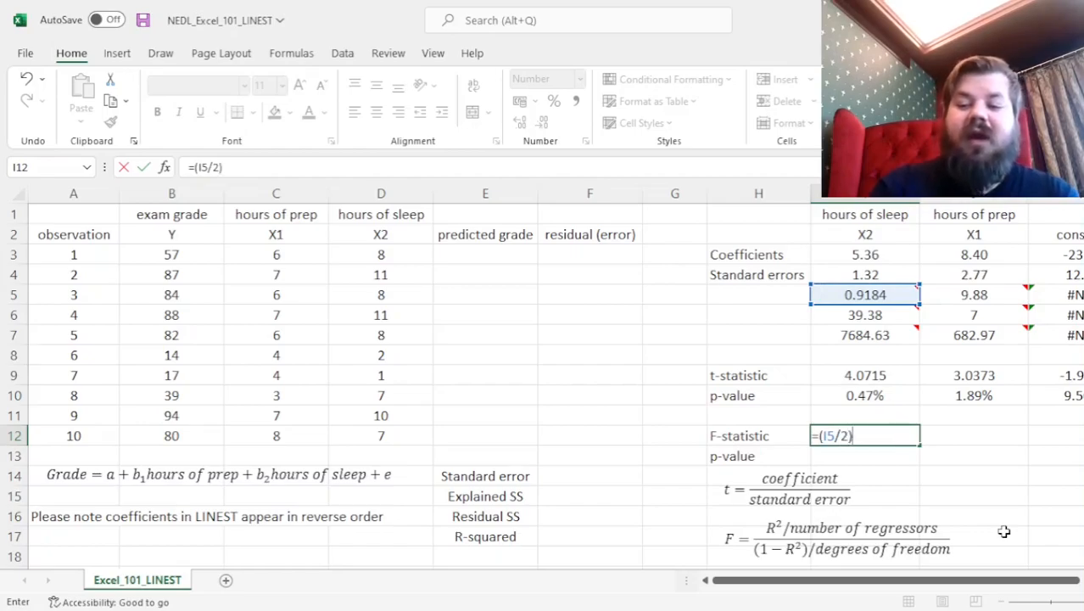
type("(1-")
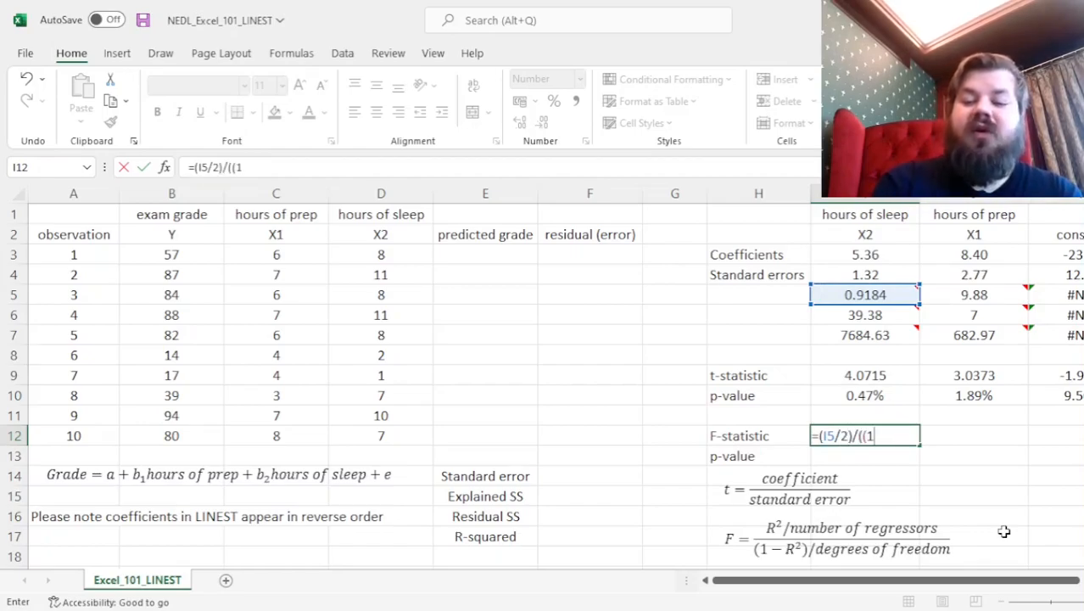
left_click(879, 294)
type(")")
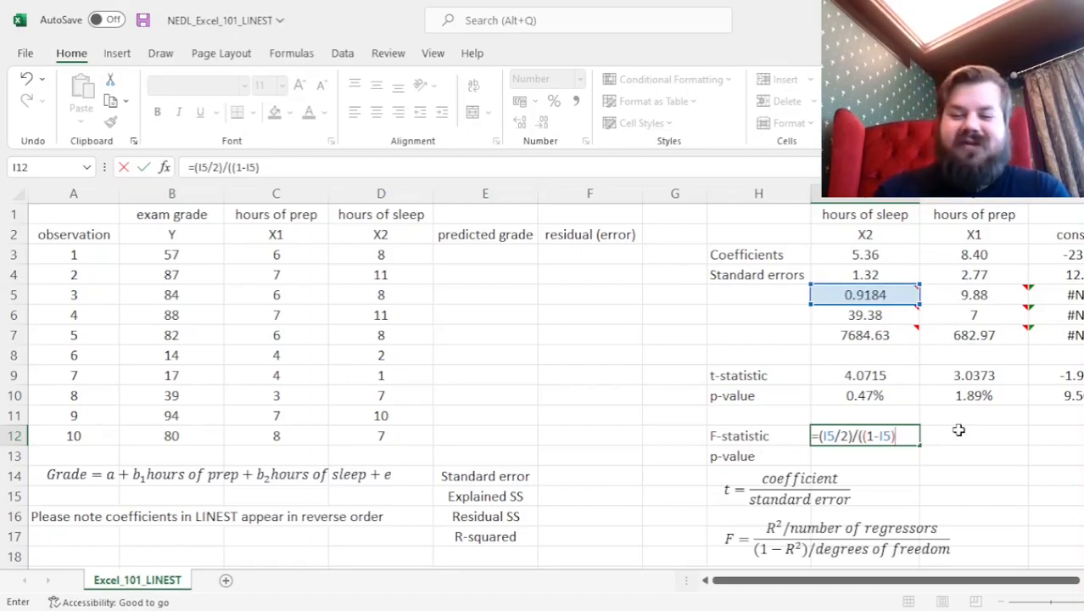
type("/")
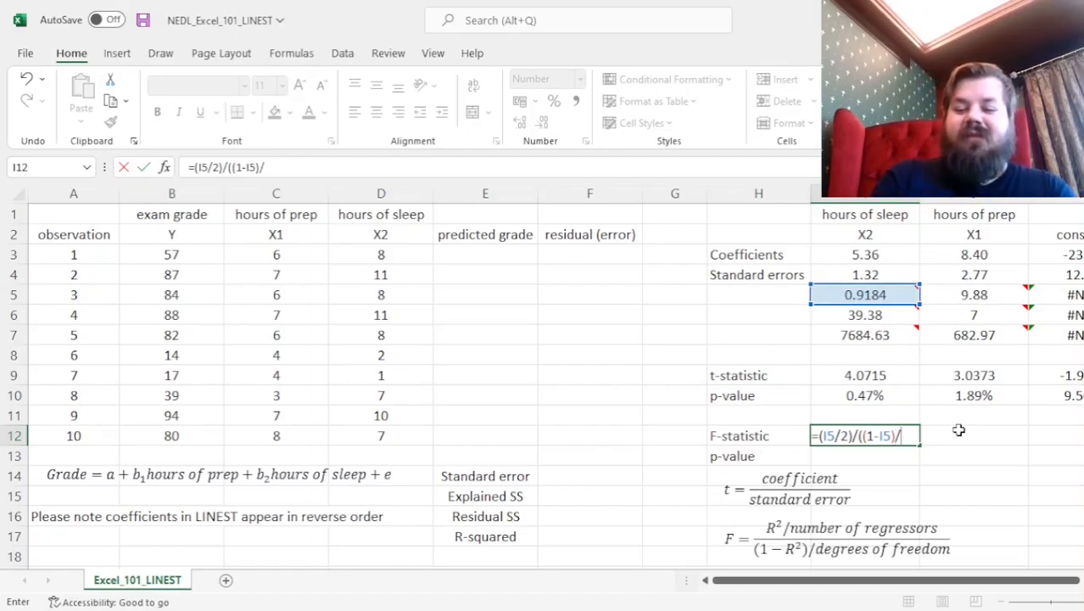
left_click(974, 313)
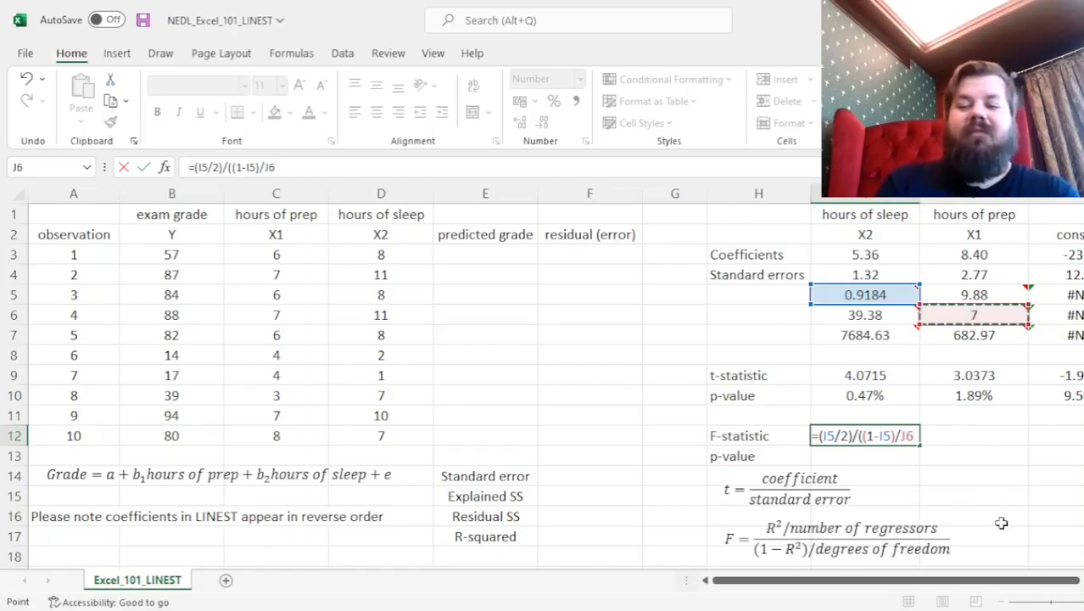
type(")")
key("ctrl+Return")
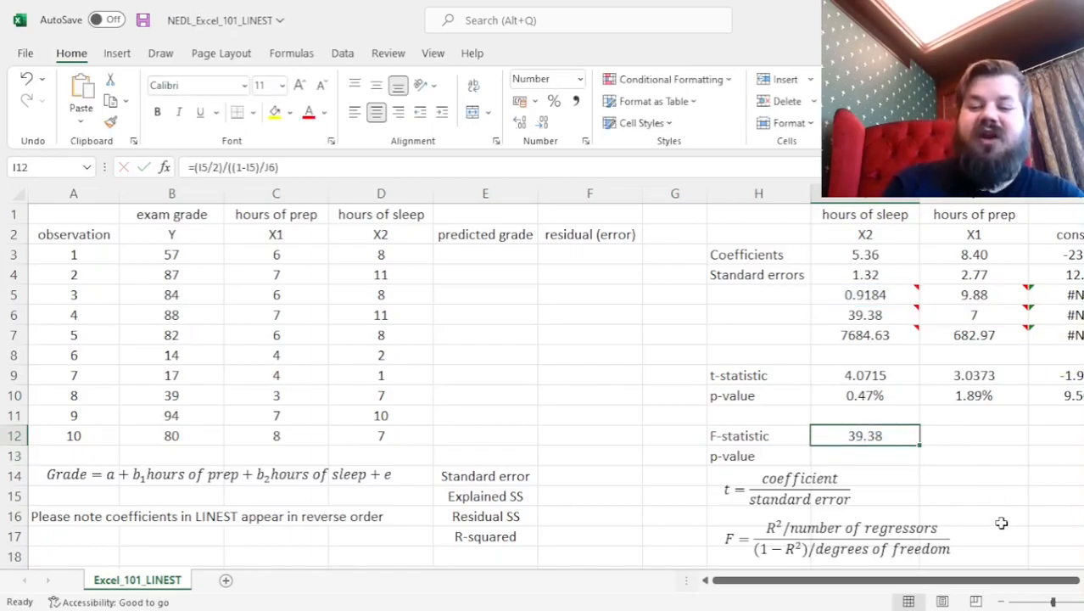
Step: Compare the manually calculated F-statistic in I12 with the LINEST F-statistic in I6
left_click(864, 313, "ctrl")
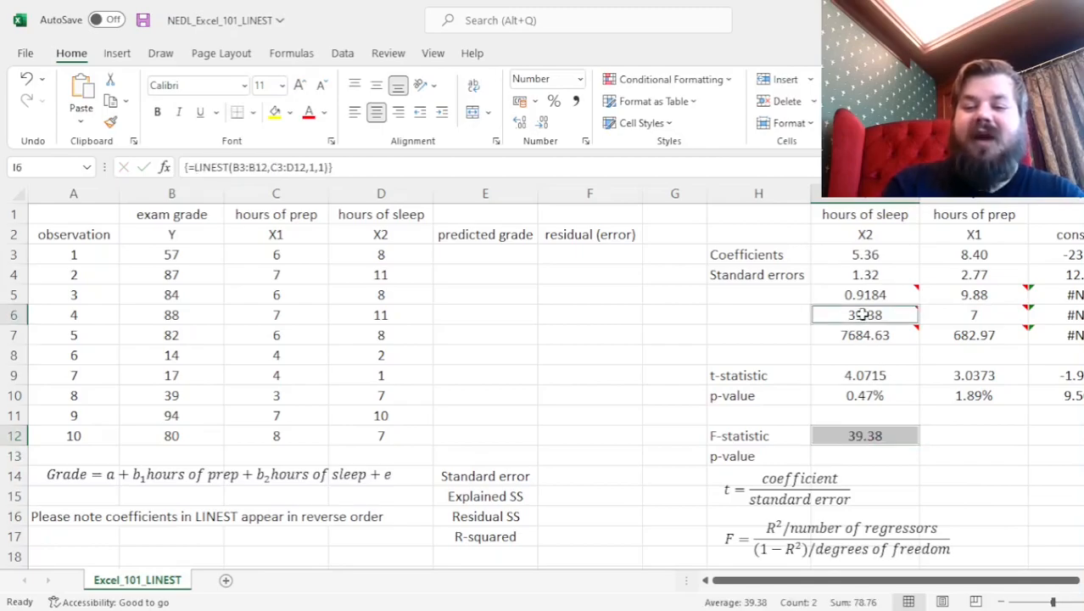
left_click(875, 435)
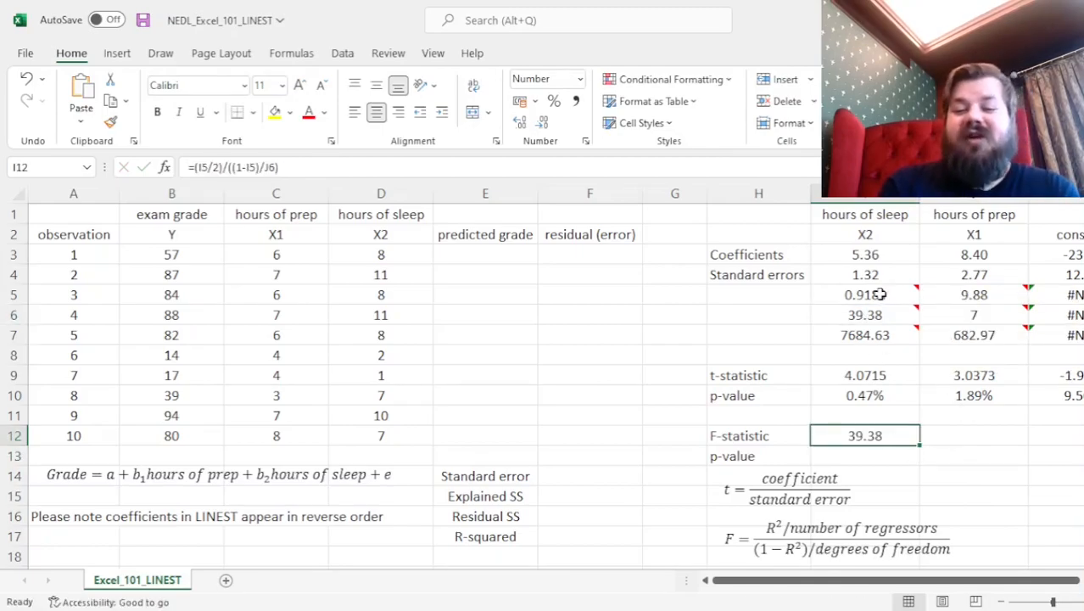
left_click(867, 315, "ctrl")
Step: Calculate the right-tailed p-value of the F-statistic in I13 with =F.DIST.RT(I12,2,J6)
left_click(901, 462)
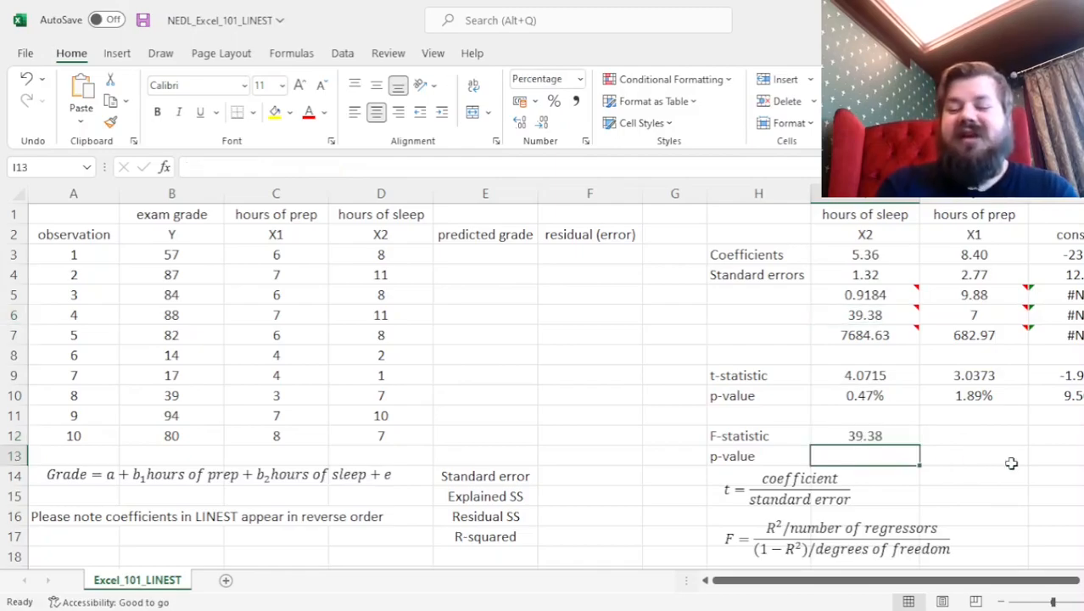
type("=")
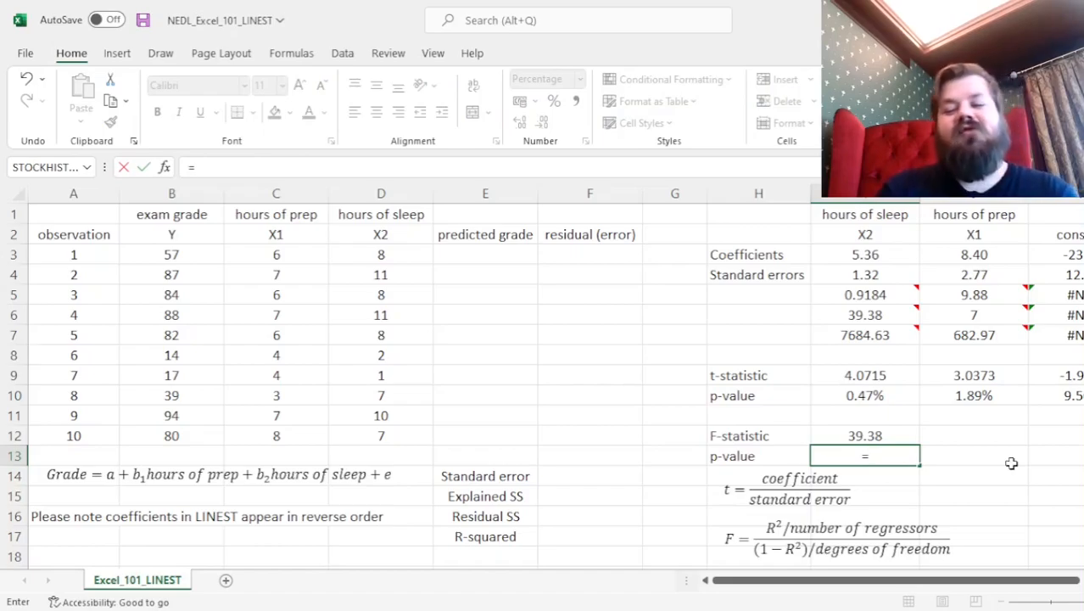
type("F.")
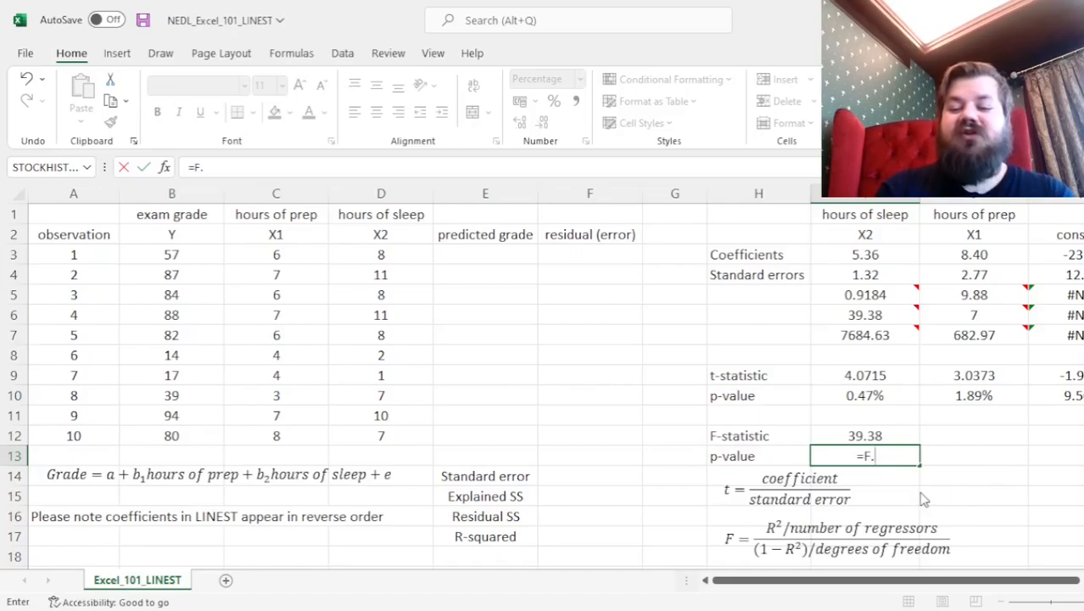
type("DIST.RT(")
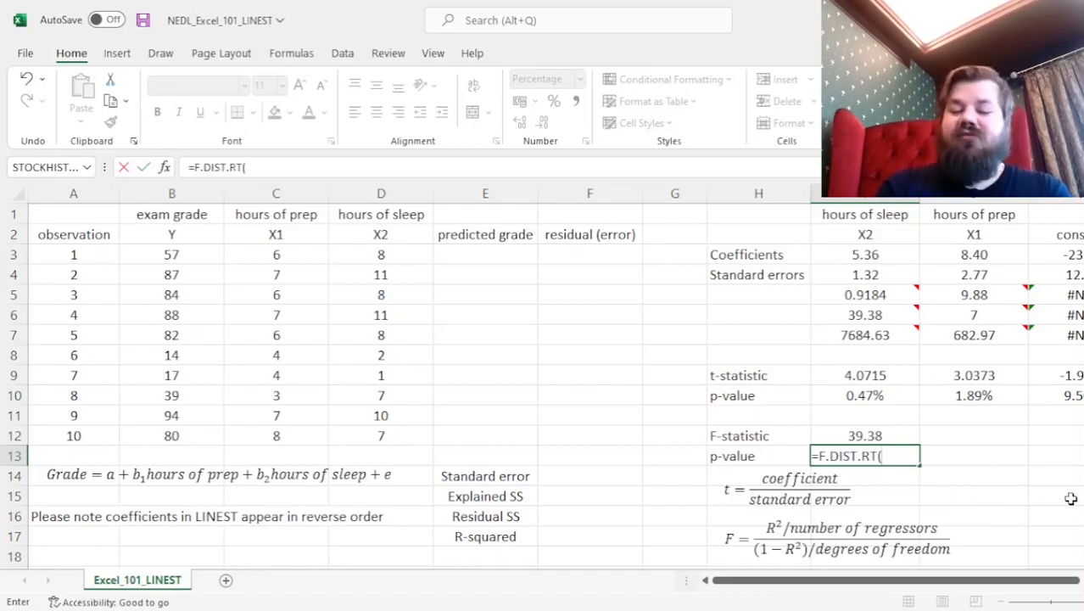
left_click(866, 435)
type(",")
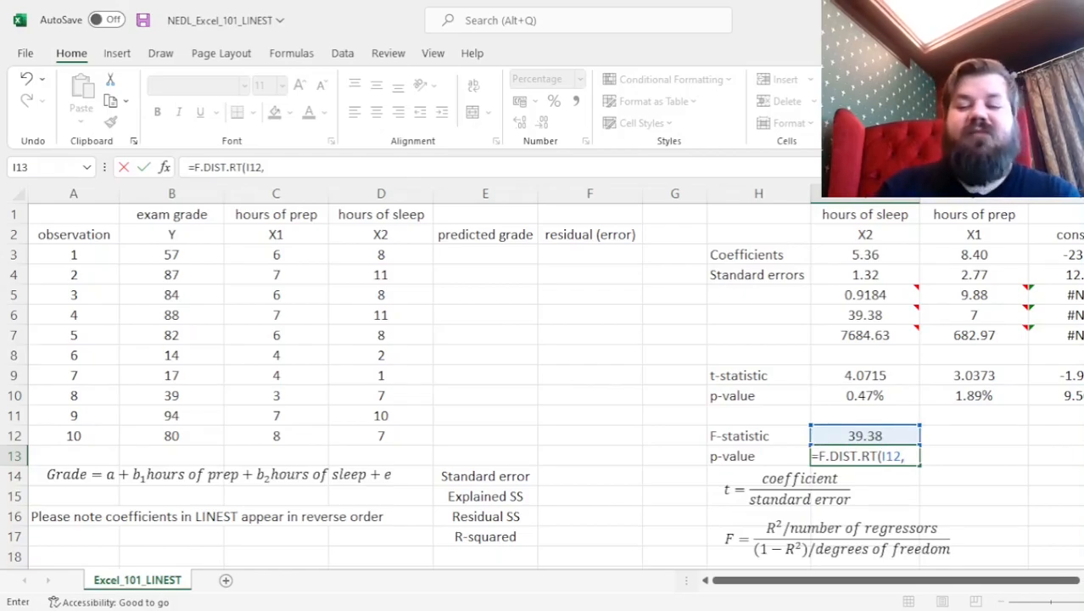
type("2,")
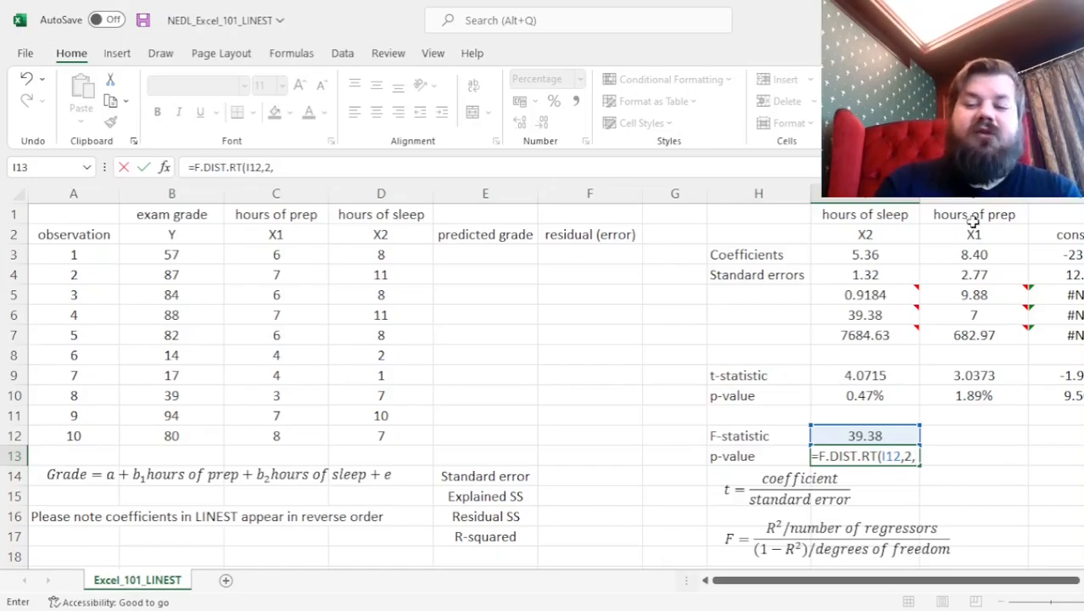
left_click(970, 314)
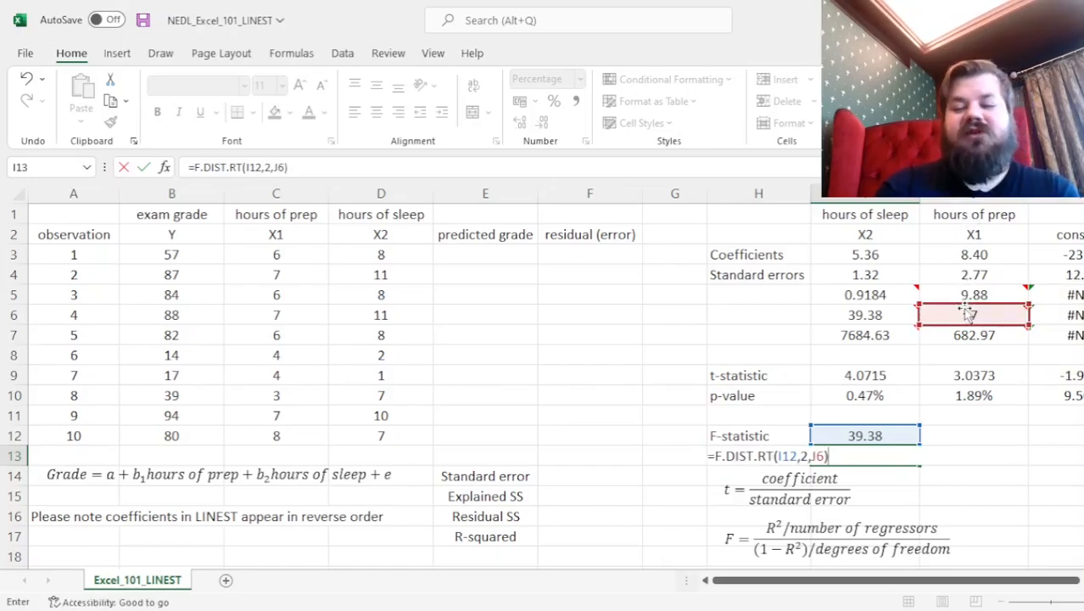
key("Return")
key("Up")
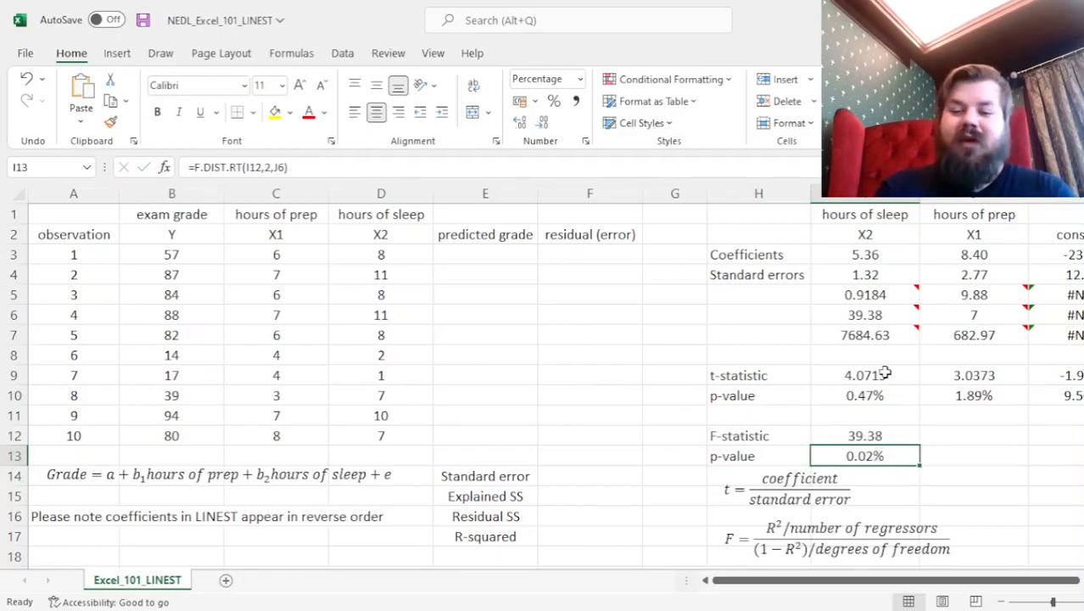
Step: Review the regressors' p-values in I10:J10, and examine the remaining LINEST outputs in J5 and I7:J7
left_click_drag(870, 395, 956, 394)
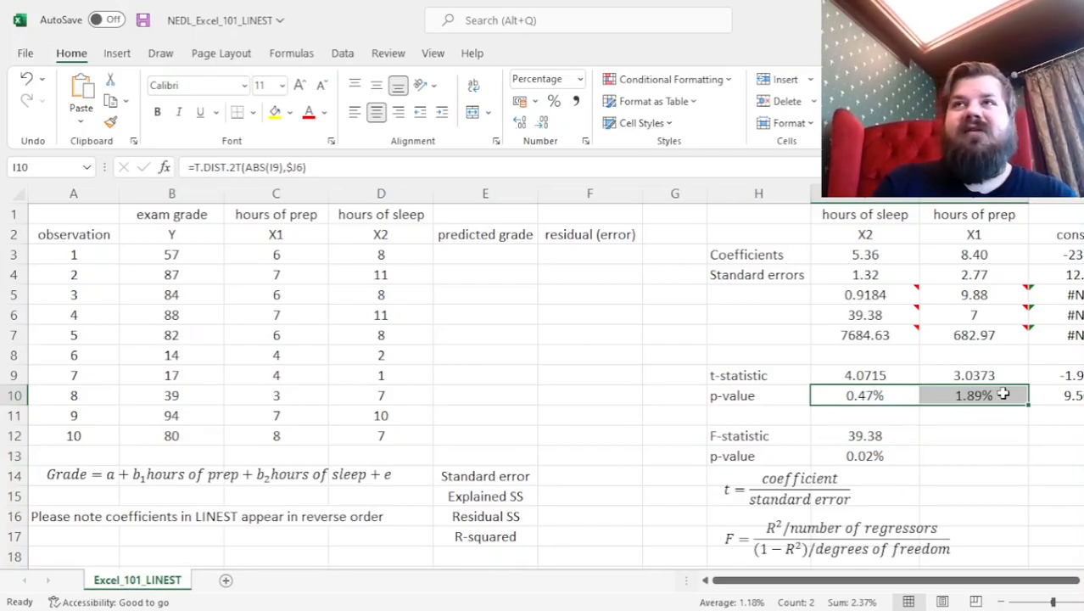
left_click(951, 454)
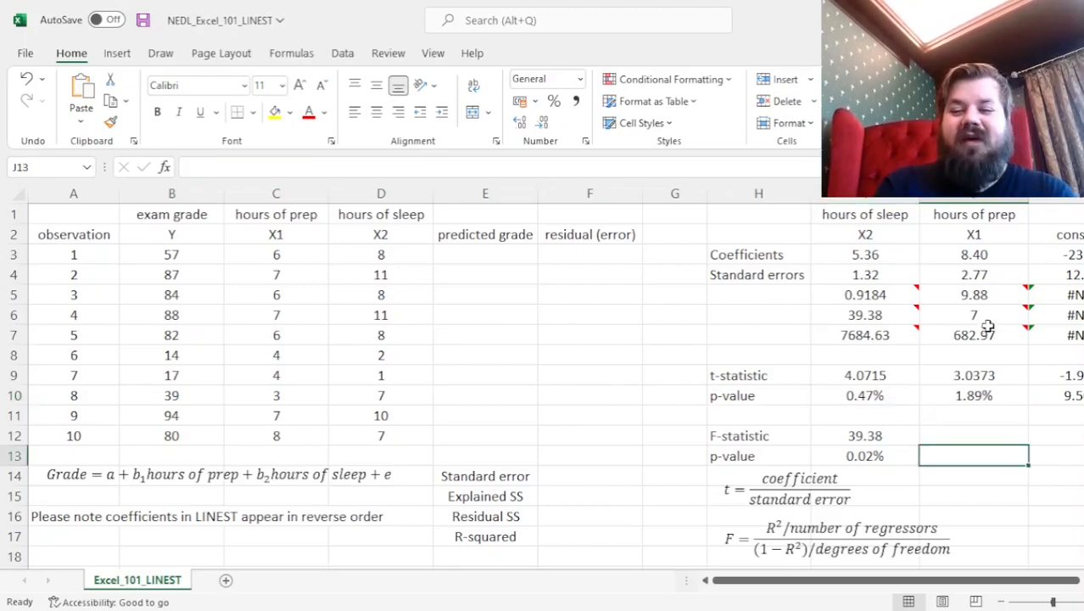
left_click(977, 295)
mouse_move(846, 337)
left_click_drag(846, 336, 974, 335)
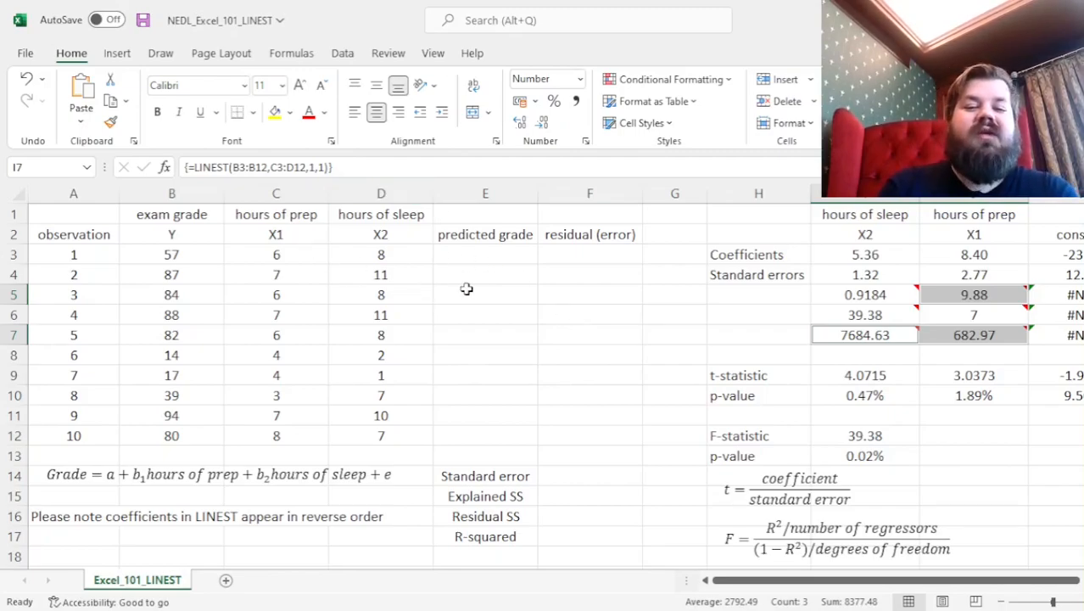
Step: Start the predicted grade formula in E3 with the constant plus the hours of prep term, =K$3 + J$3*C3
left_click(289, 259)
left_click(360, 258)
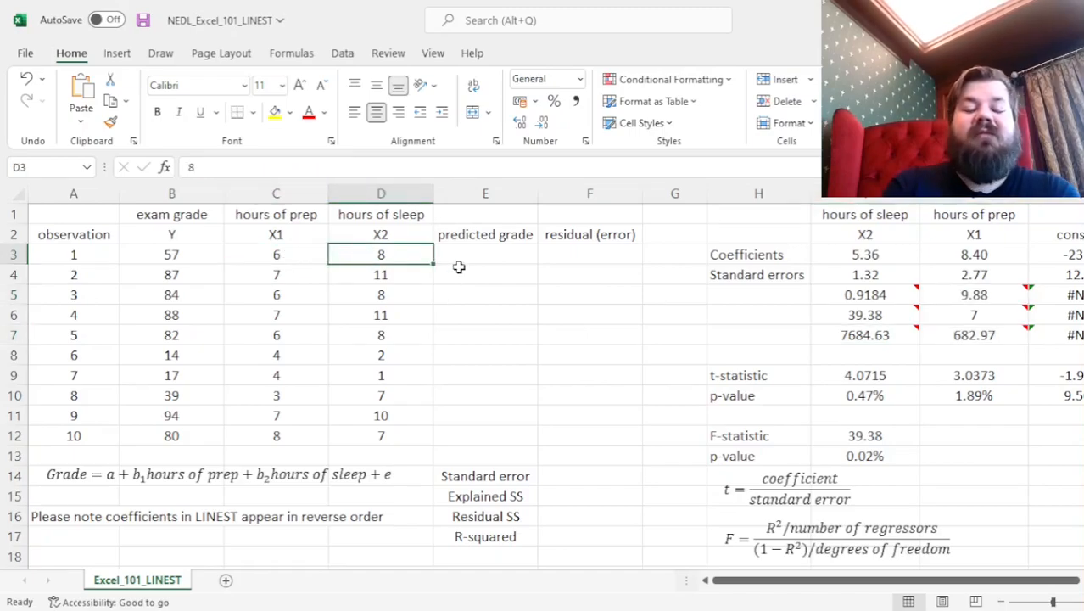
left_click(503, 258)
type("=")
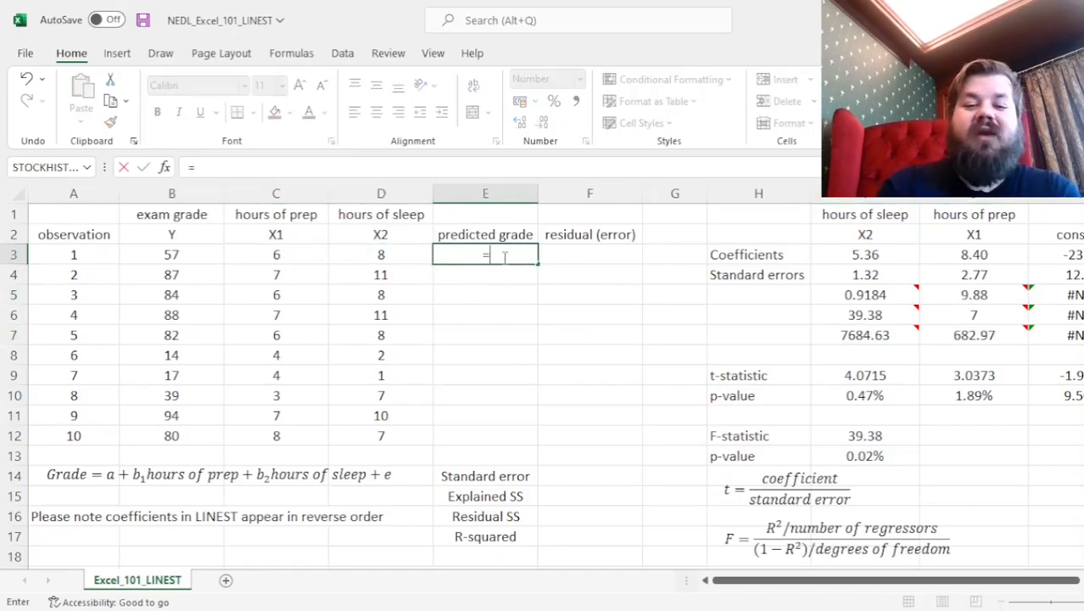
left_click(1076, 253)
left_click(450, 255)
type("$")
key("End")
type("+")
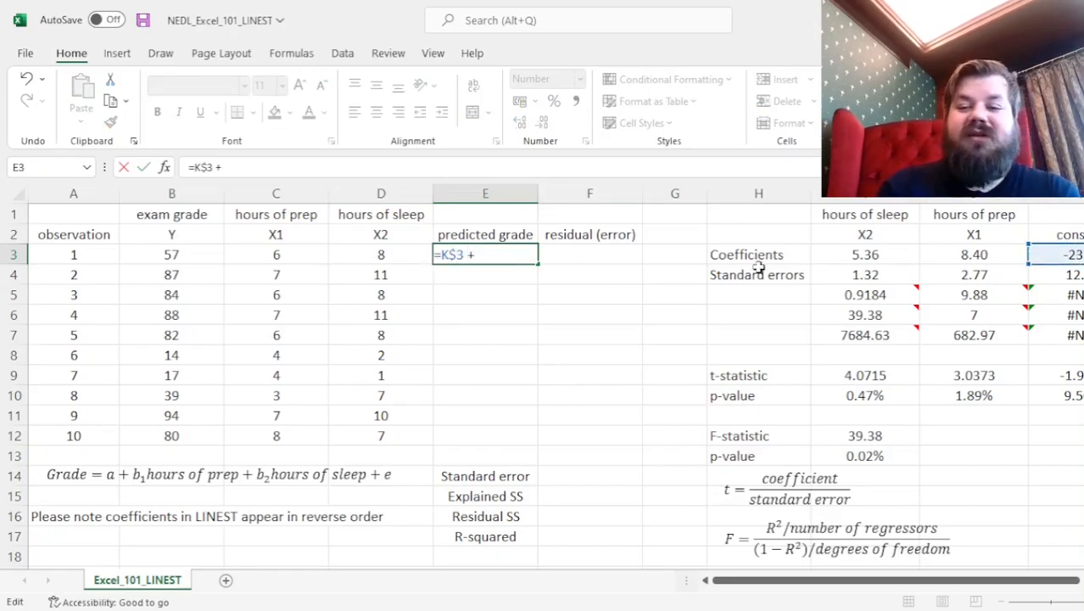
left_click(969, 255)
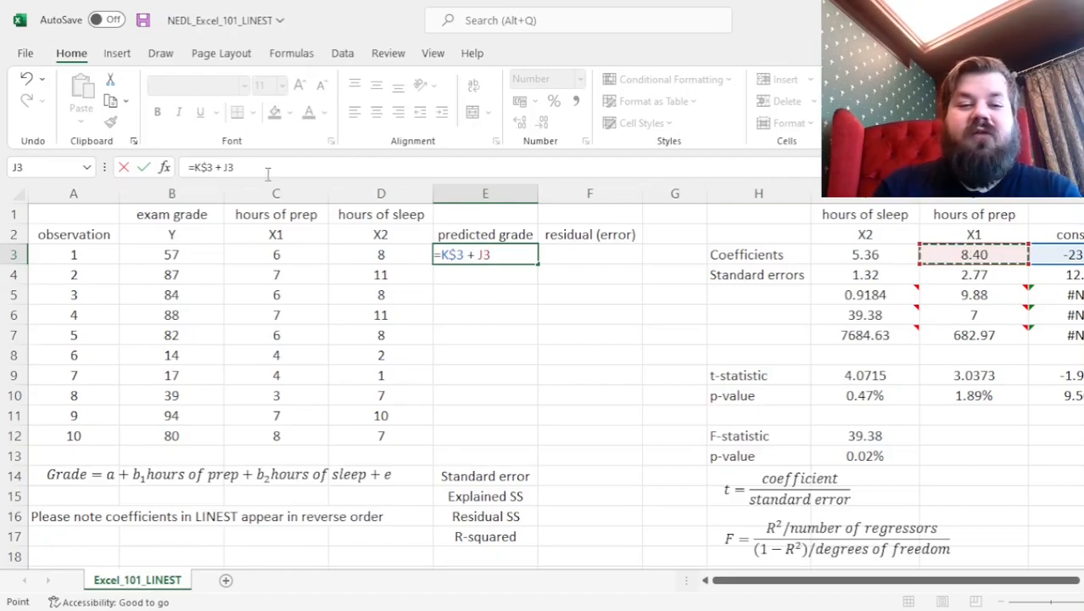
left_click(228, 167)
type("*")
left_click(276, 255)
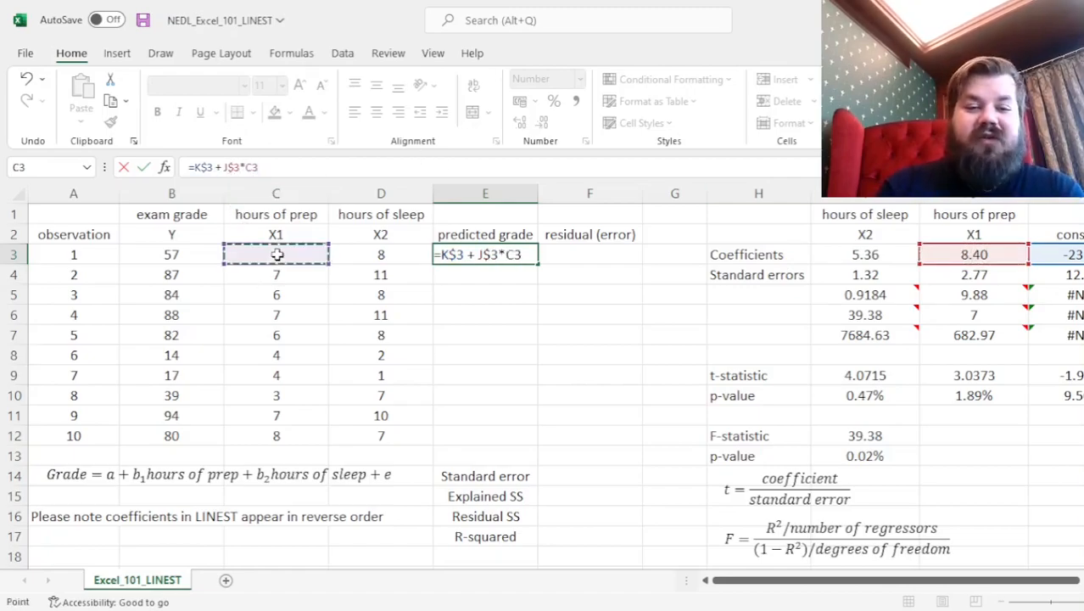
Step: Complete the predicted grade formula in E3 by adding the hours of sleep term, I$3*D3
type("+")
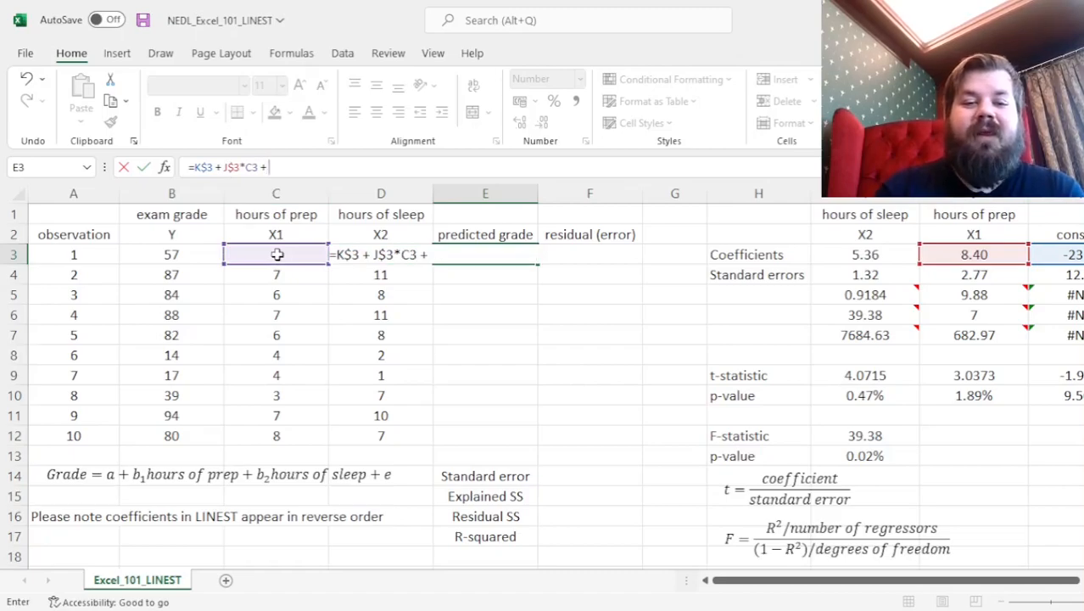
left_click(863, 254)
left_click(273, 167)
type("$3*")
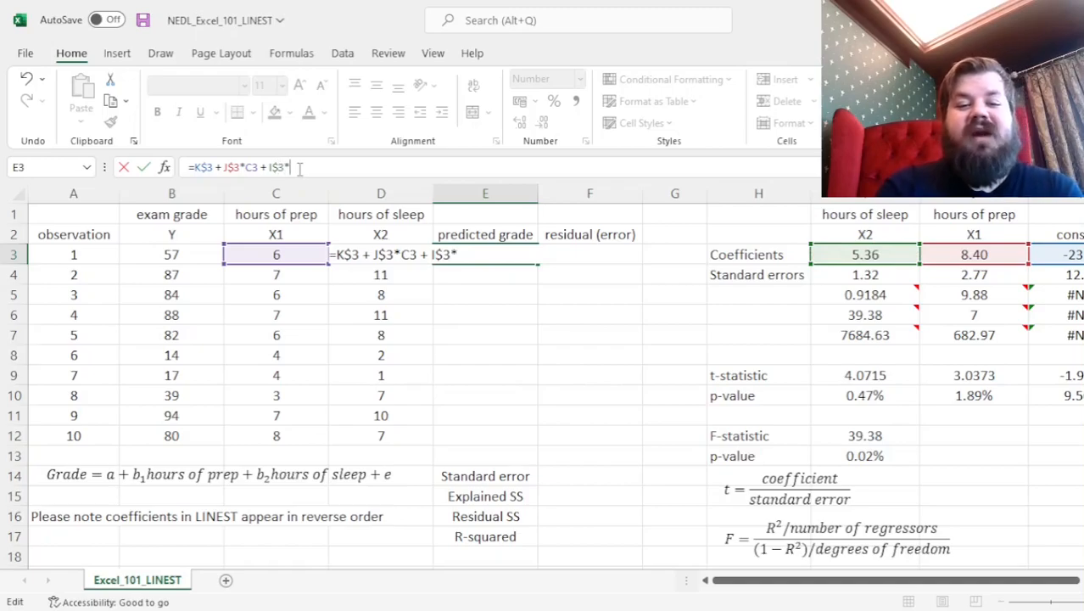
left_click(374, 352)
key("Up")
key("Up")
key("Up")
key("Up")
key("Up")
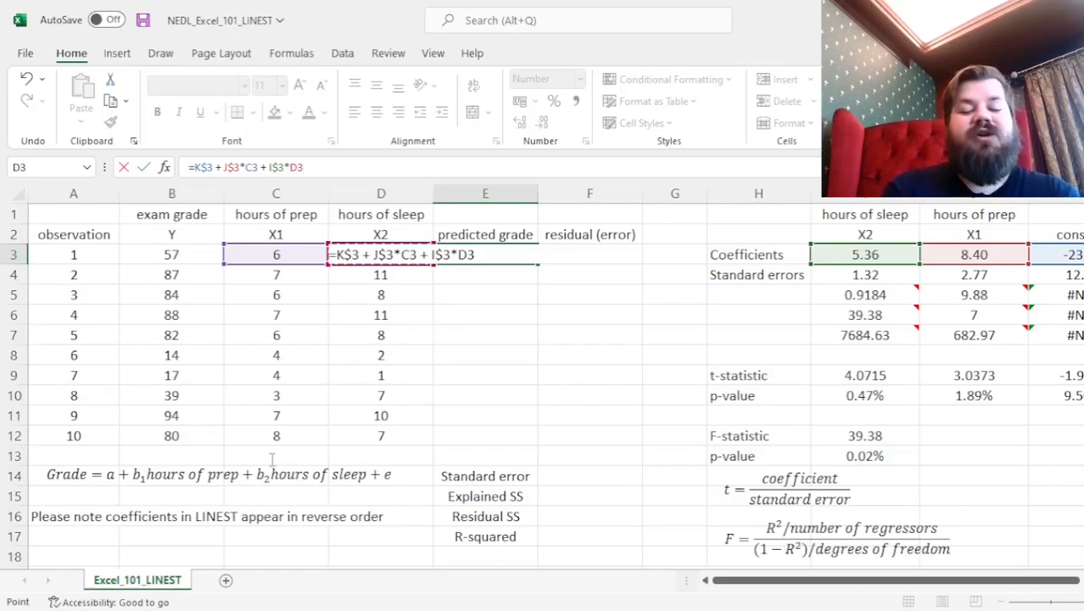
key("ctrl+Return")
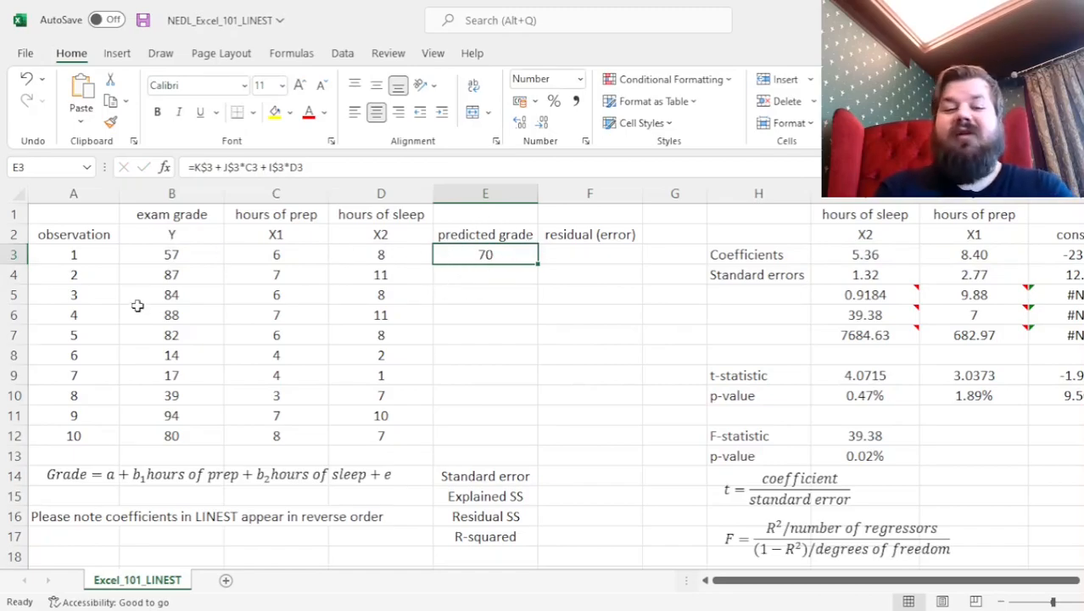
Step: Calculate the first observation's residual in F3 as actual minus predicted grade, =B3-E3
left_click(175, 254, "ctrl")
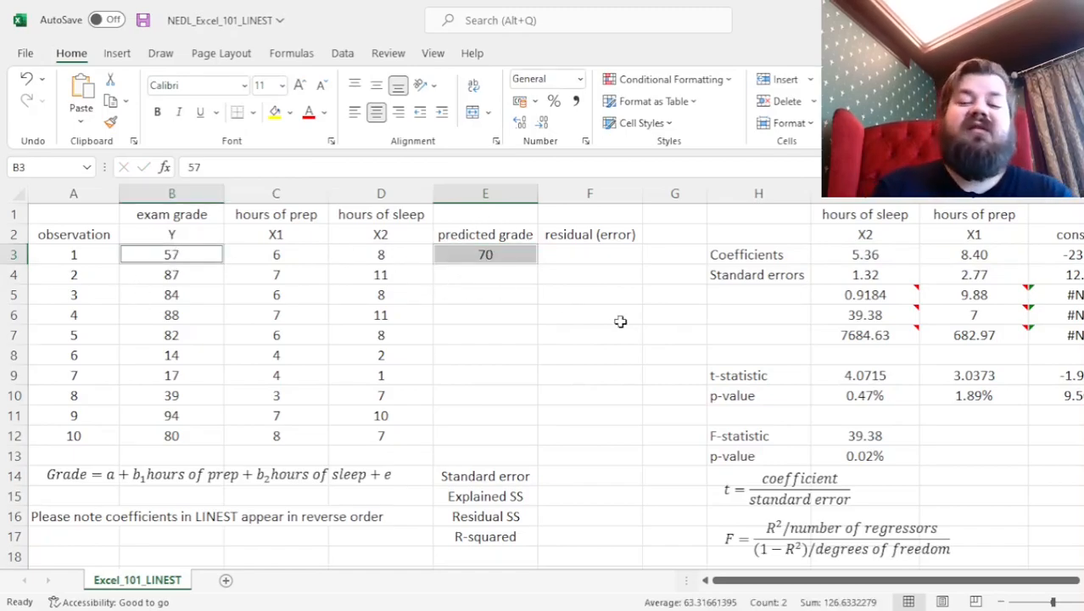
left_click(588, 254)
type("=")
key("Left")
key("Left")
key("Left")
key("Left")
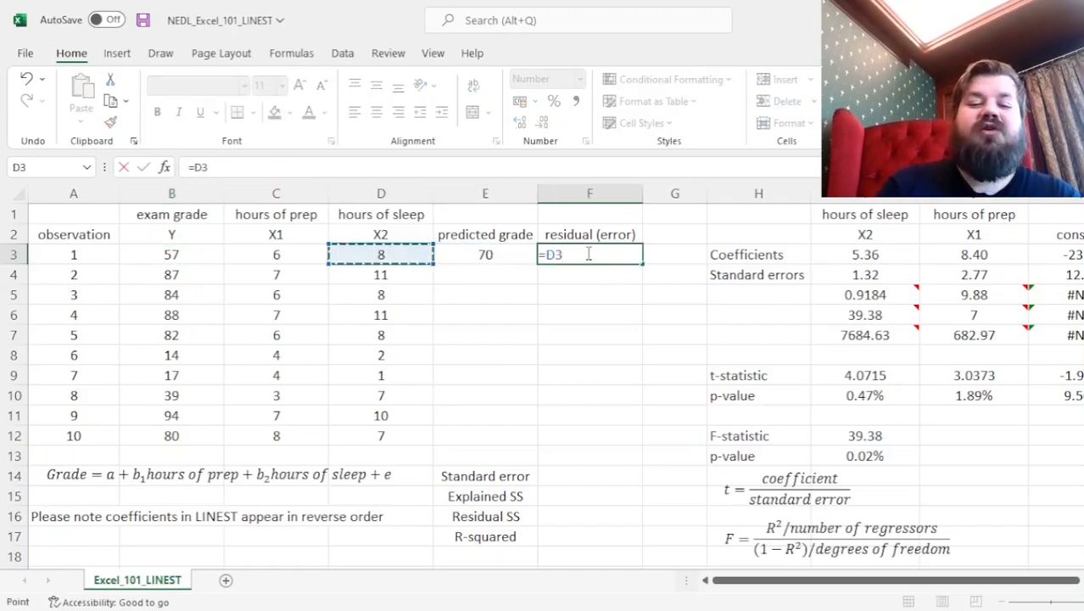
type("-")
key("Left")
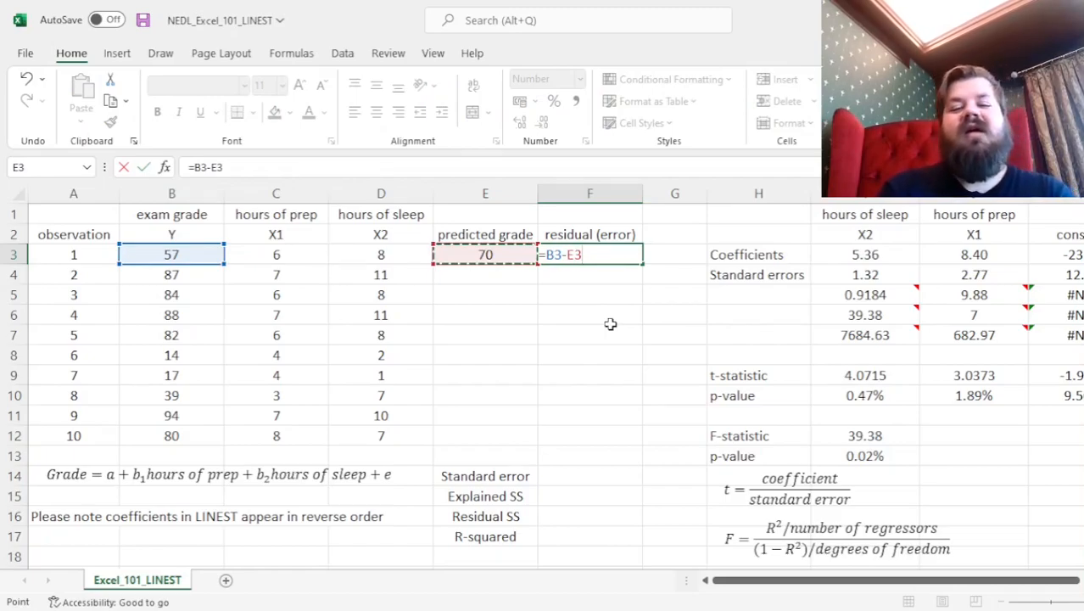
key("Return")
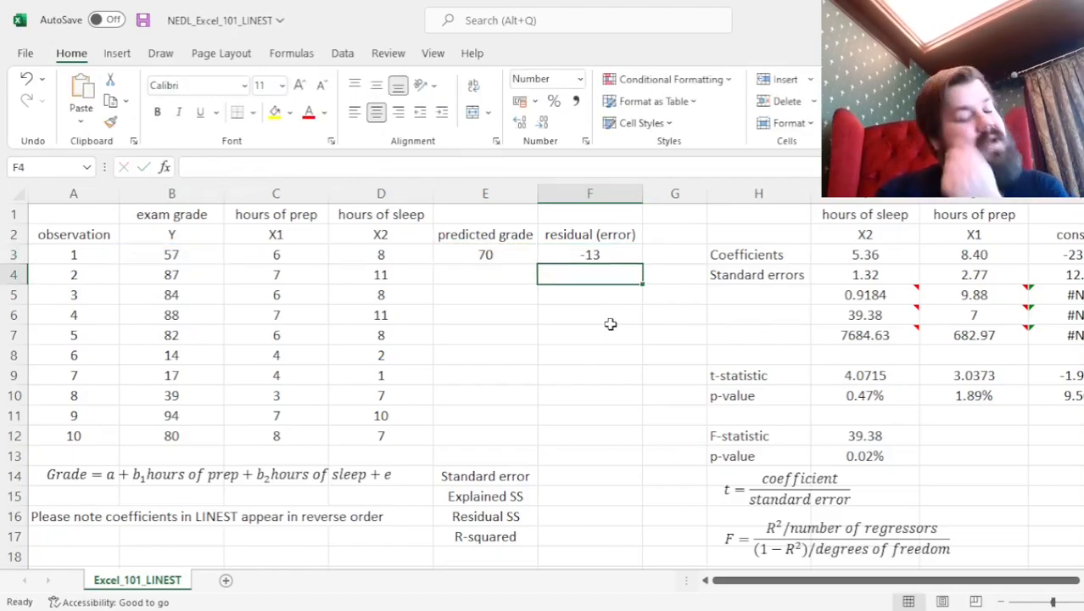
Step: Fill the predicted grade and residual formulas in E3:F3 down to row 12 and review both columns
key("Up")
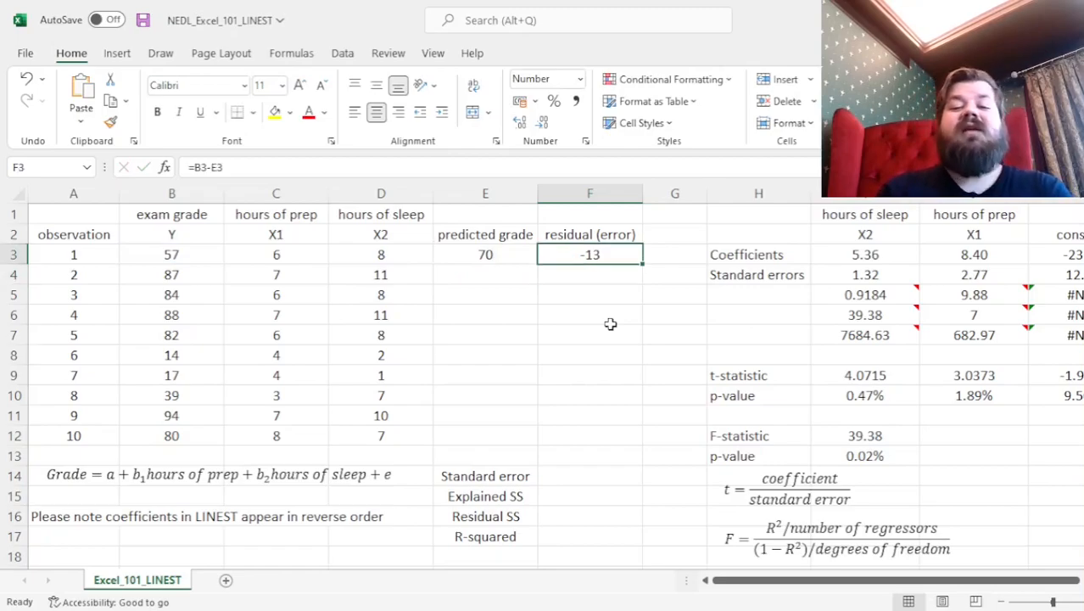
key("Left")
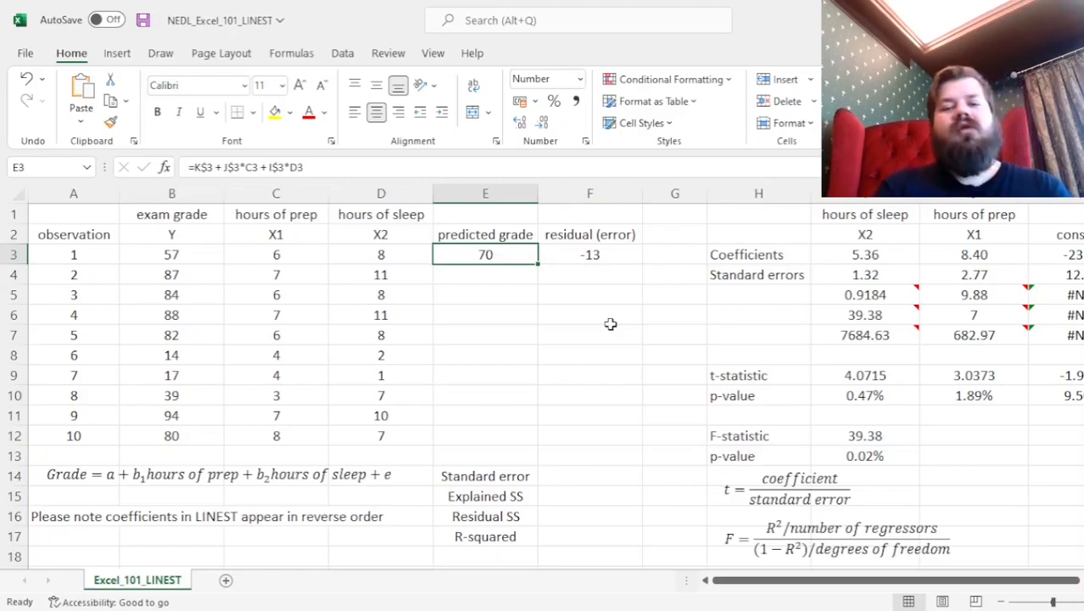
key("shift+Right")
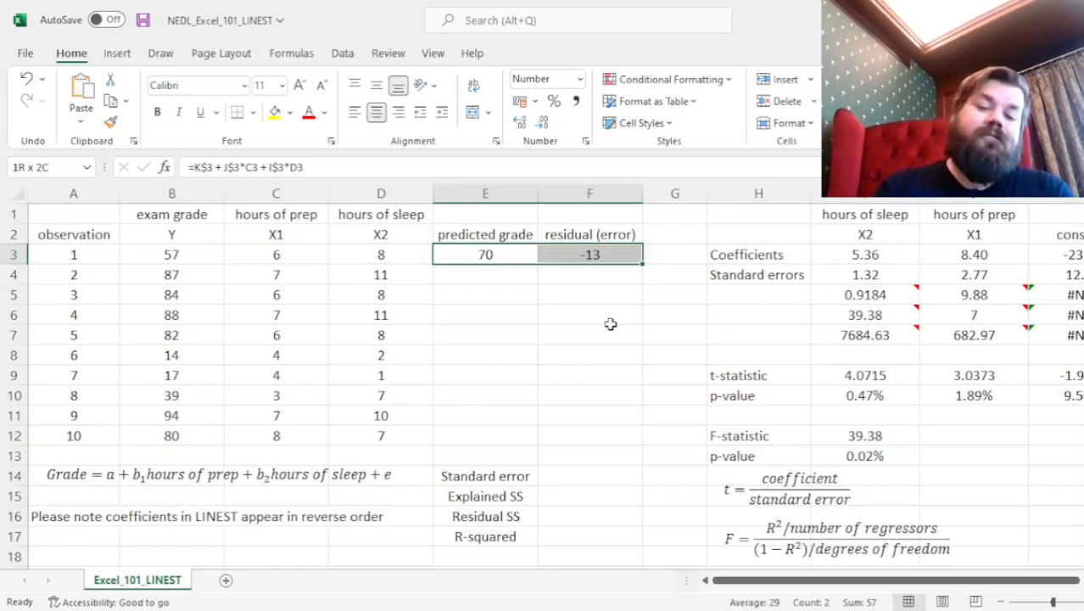
double_click(643, 265)
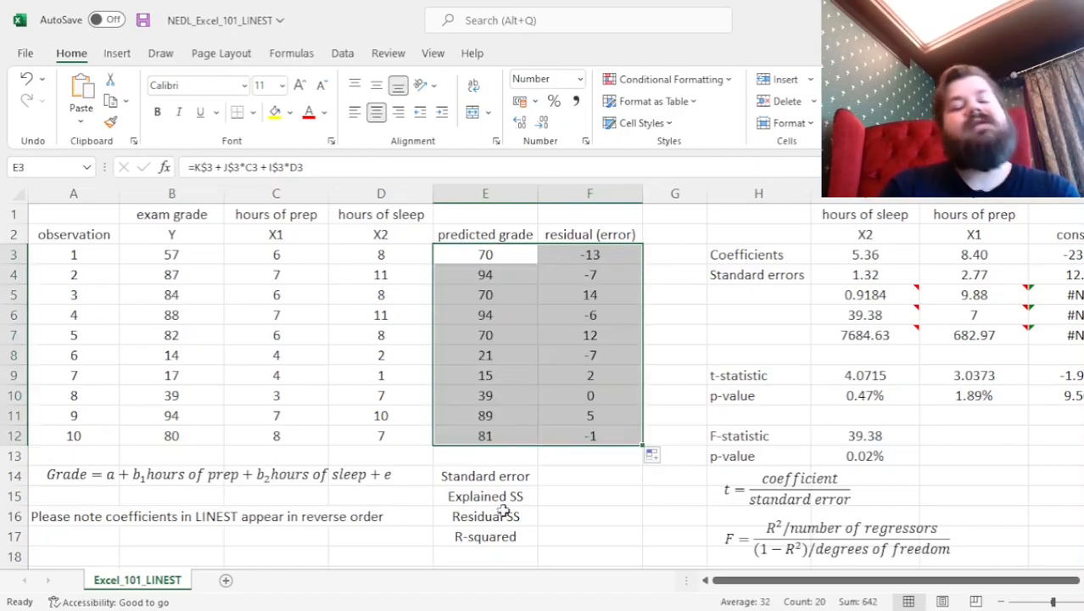
left_click(591, 252)
key("ctrl+shift+Down")
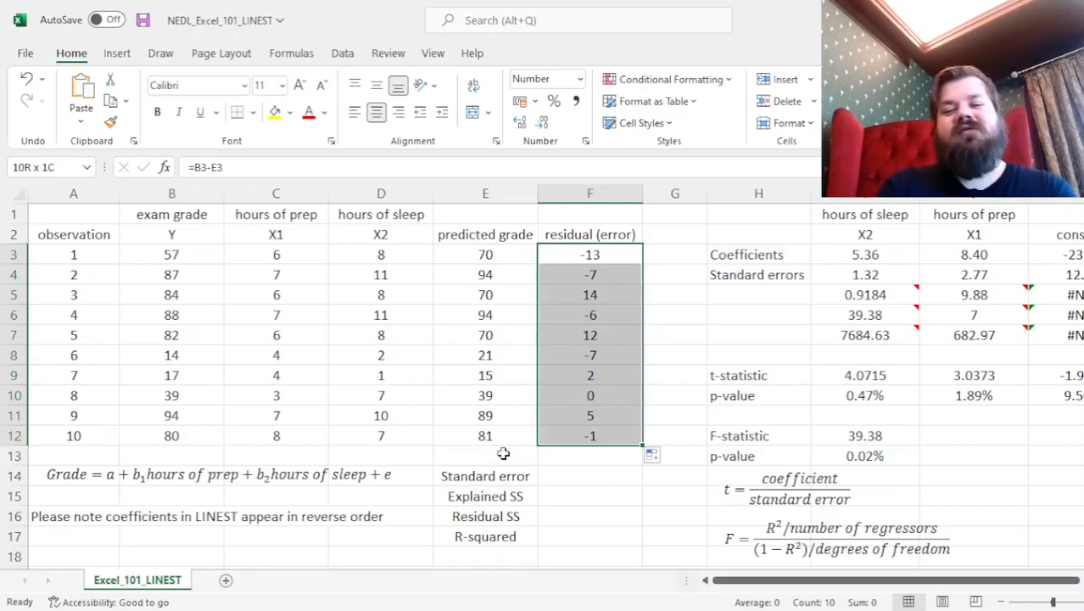
key("Left")
key("ctrl+shift+Down")
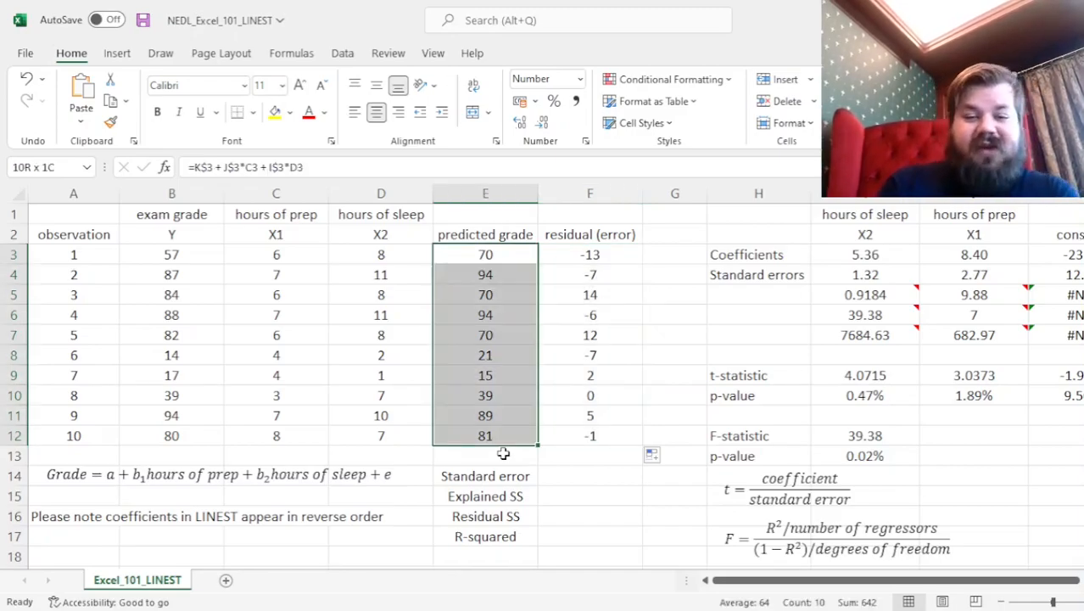
Step: Calculate the regression's standard error in F14 with =SQRT(SUMSQ(F3:F12)/J6)
left_click(600, 473)
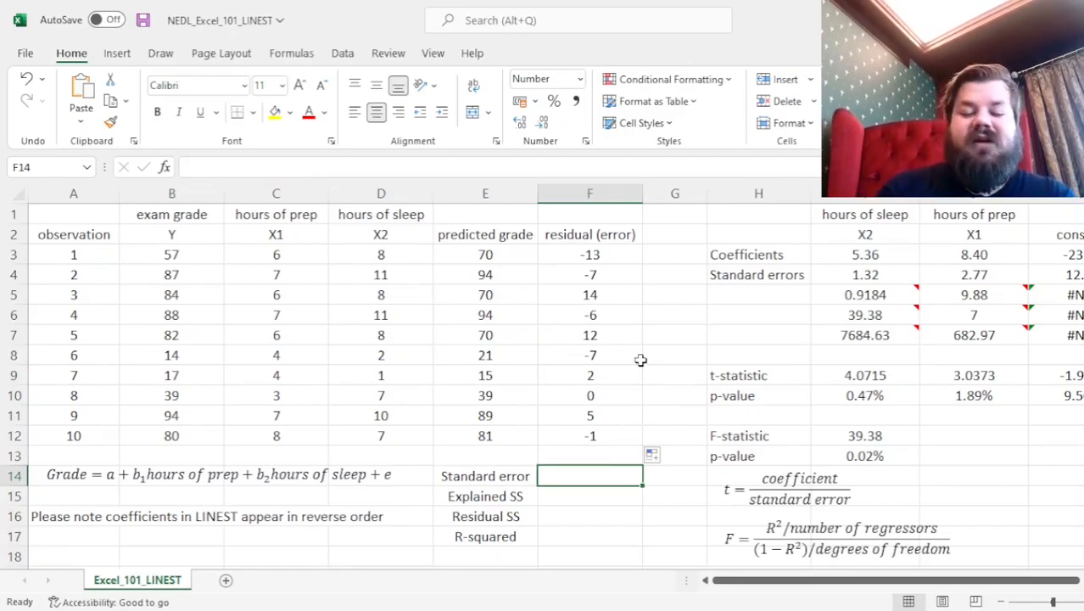
type("=")
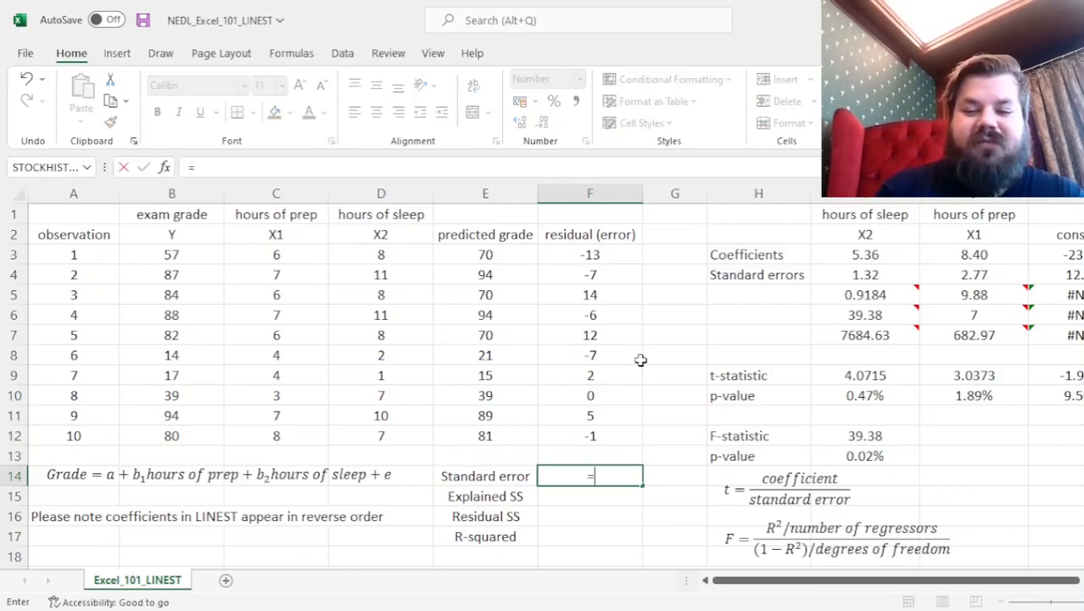
type("SQRT(S")
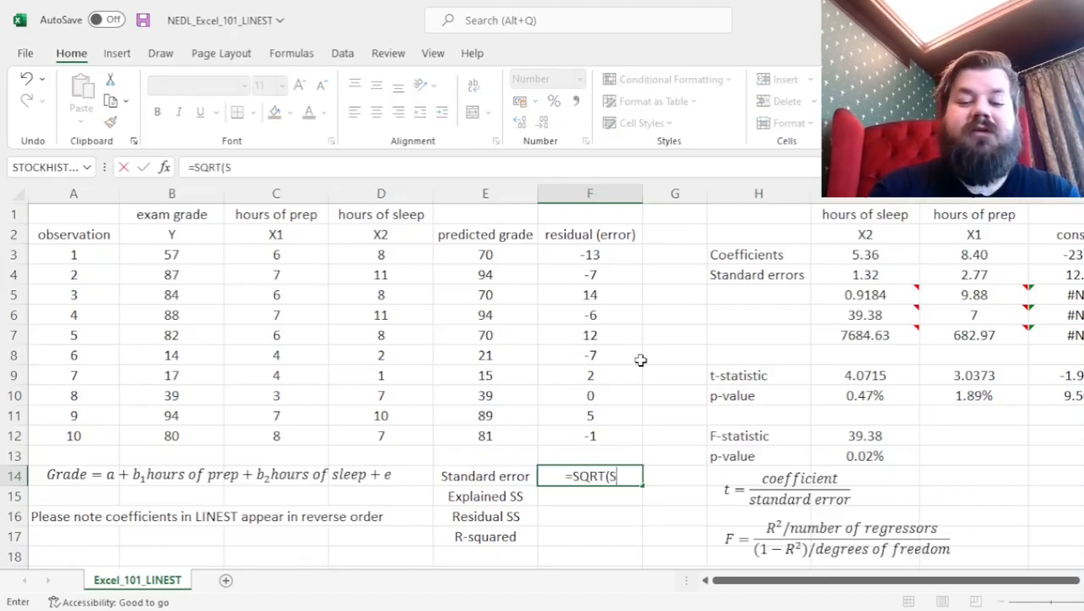
type("UMSQ(")
left_click_drag(592, 254, 590, 435)
type(")/")
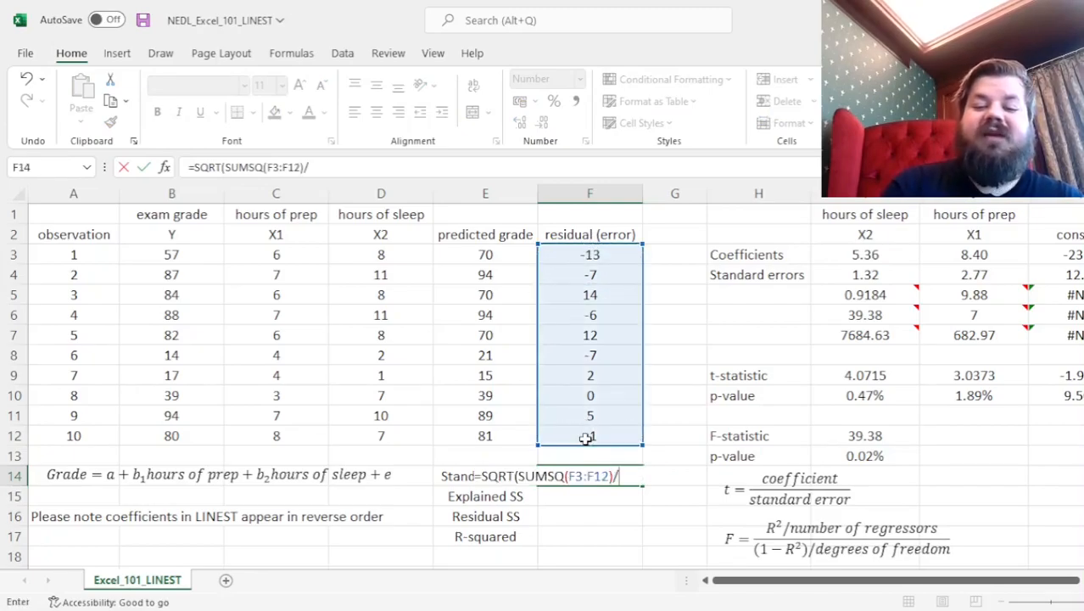
left_click(947, 314)
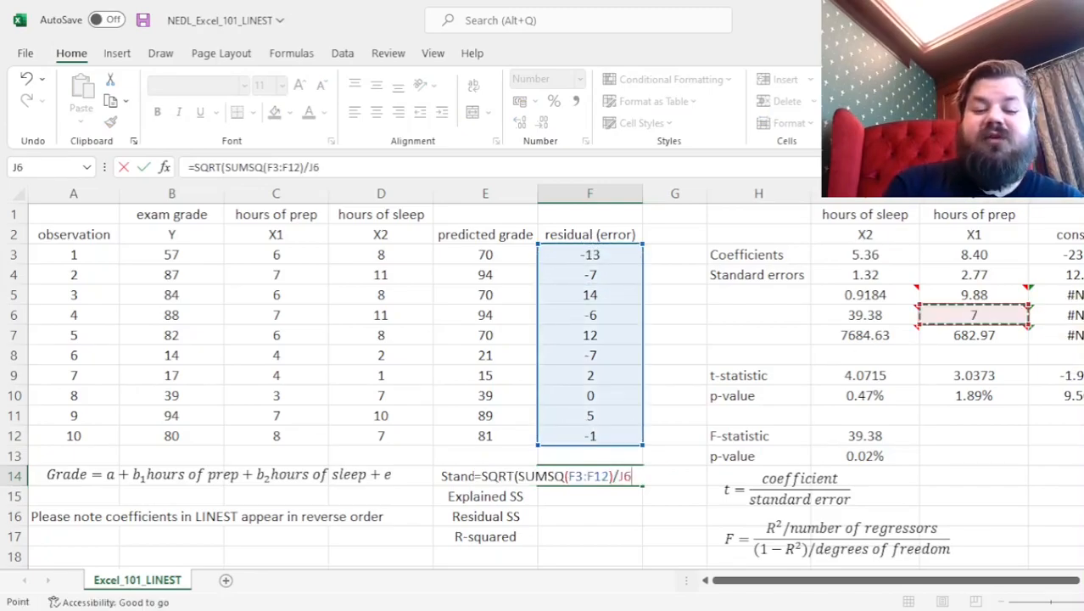
type(")")
key("Return")
key("Up")
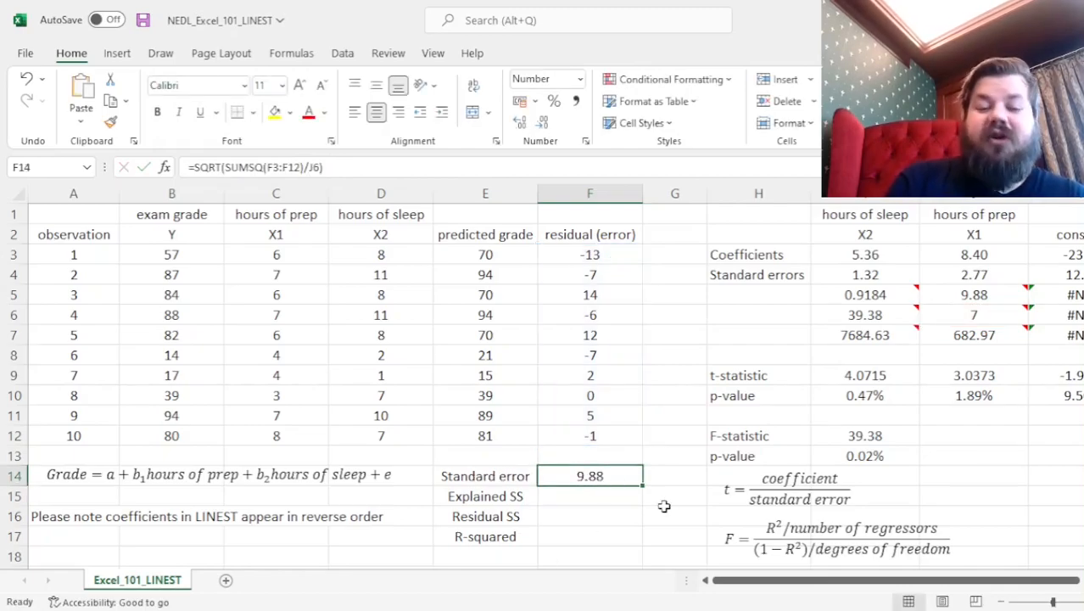
mouse_move(969, 295)
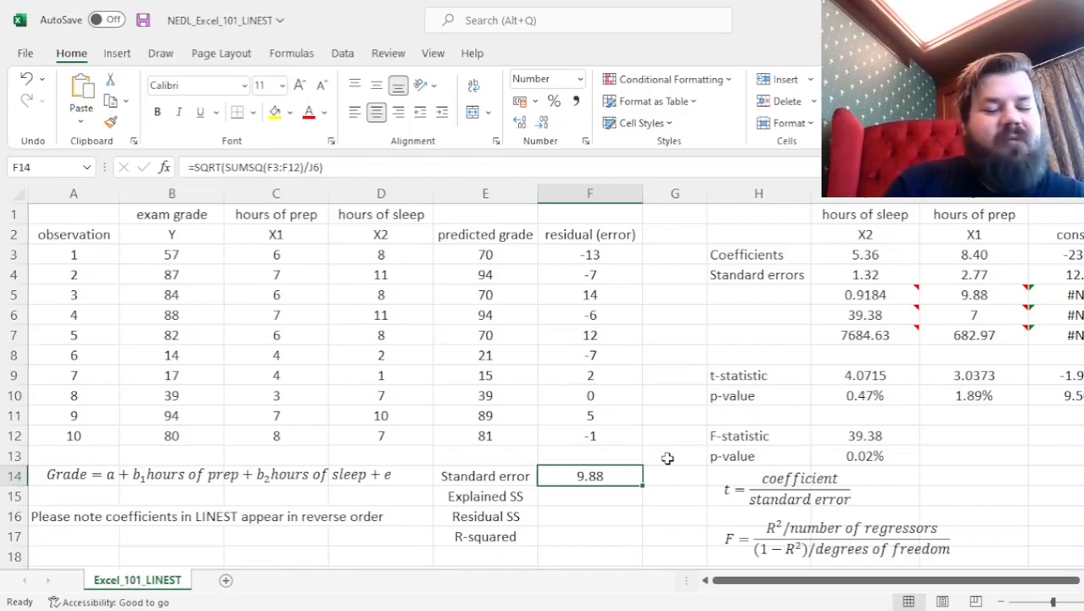
Step: Calculate the explained sum of squares in F15 with =VAR.P(E3:E12)*10 and compare it with the LINEST output in I7
key("Down")
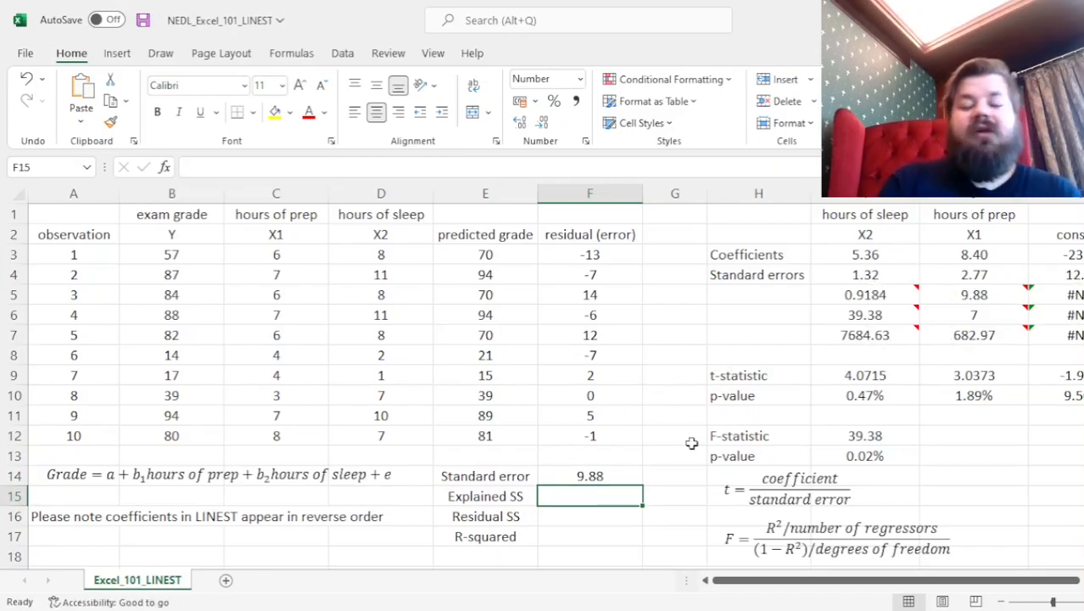
left_click(475, 499)
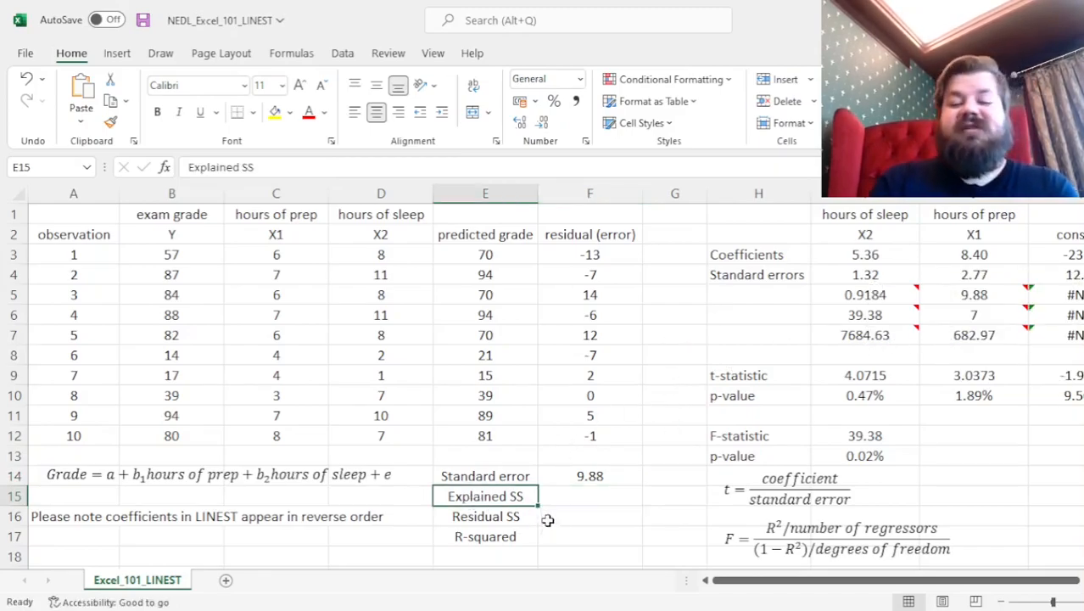
left_click(586, 478)
left_click(592, 500)
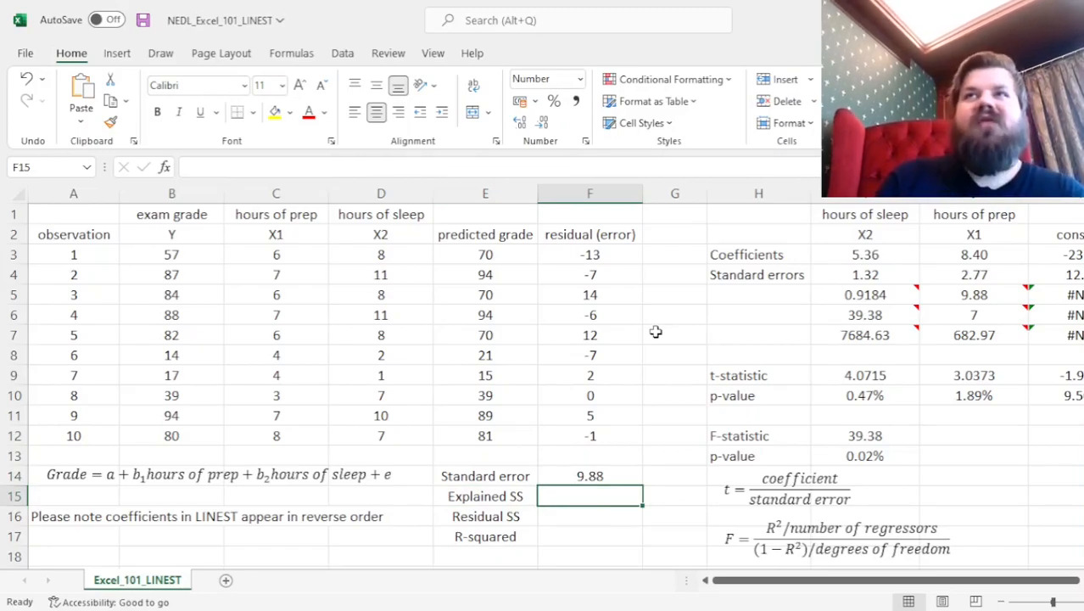
type("=")
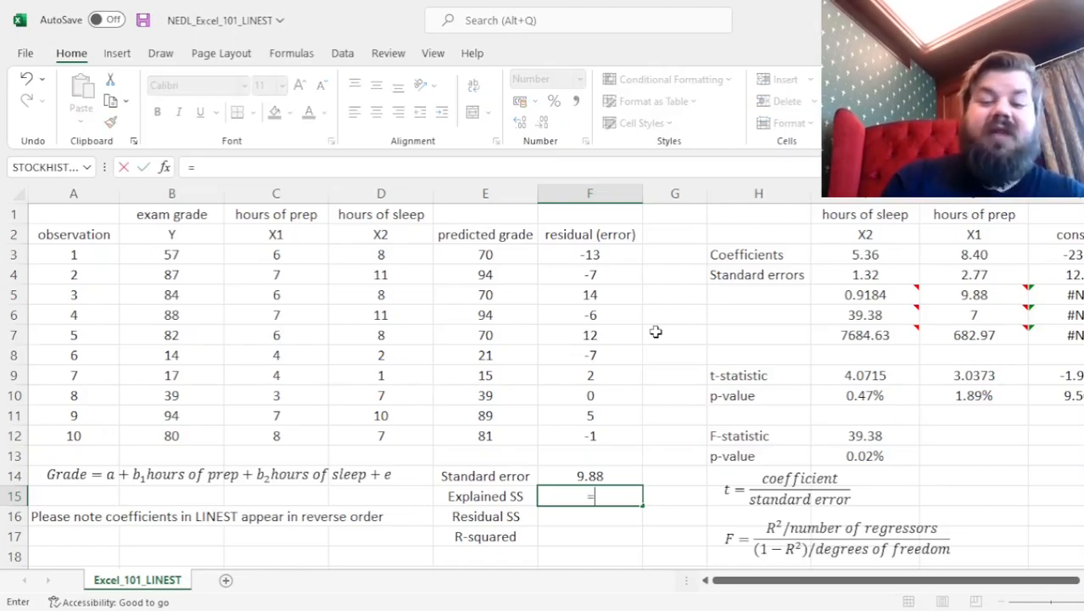
type("VAR.p")
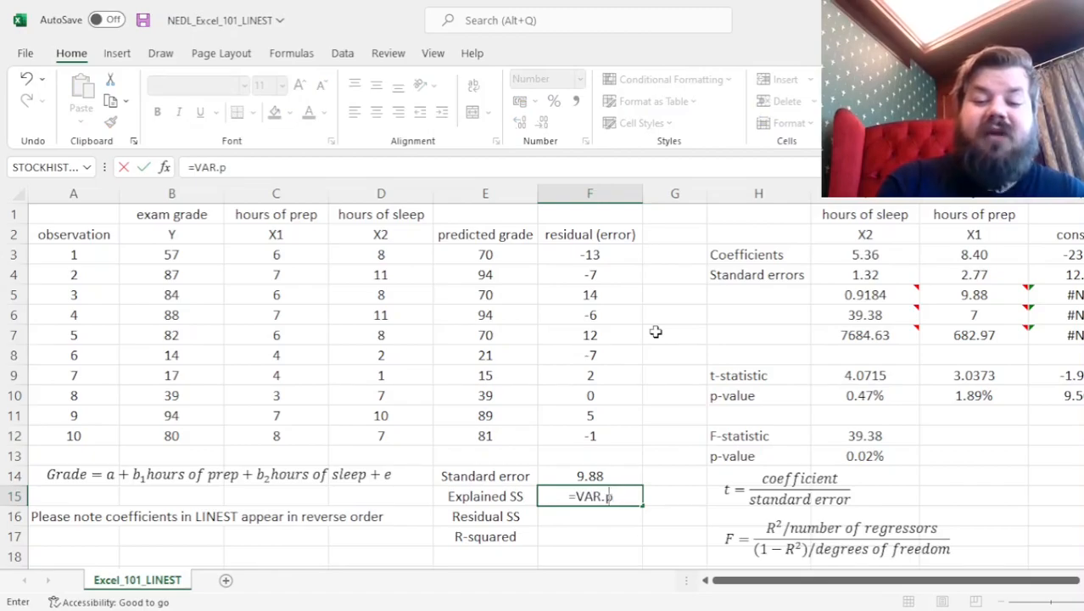
key("Tab")
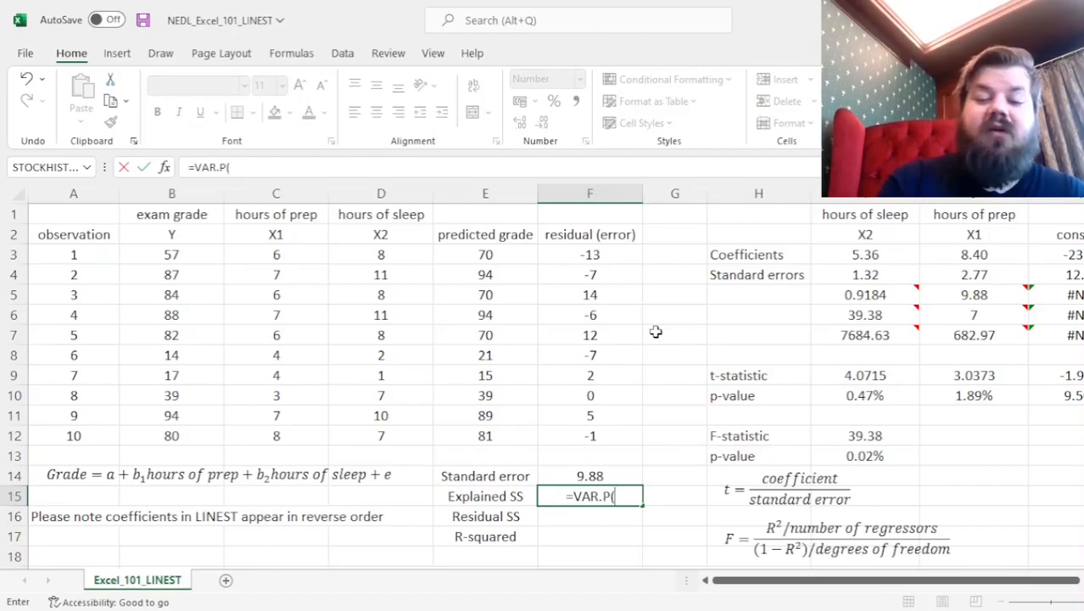
left_click_drag(479, 252, 489, 427)
type(")*")
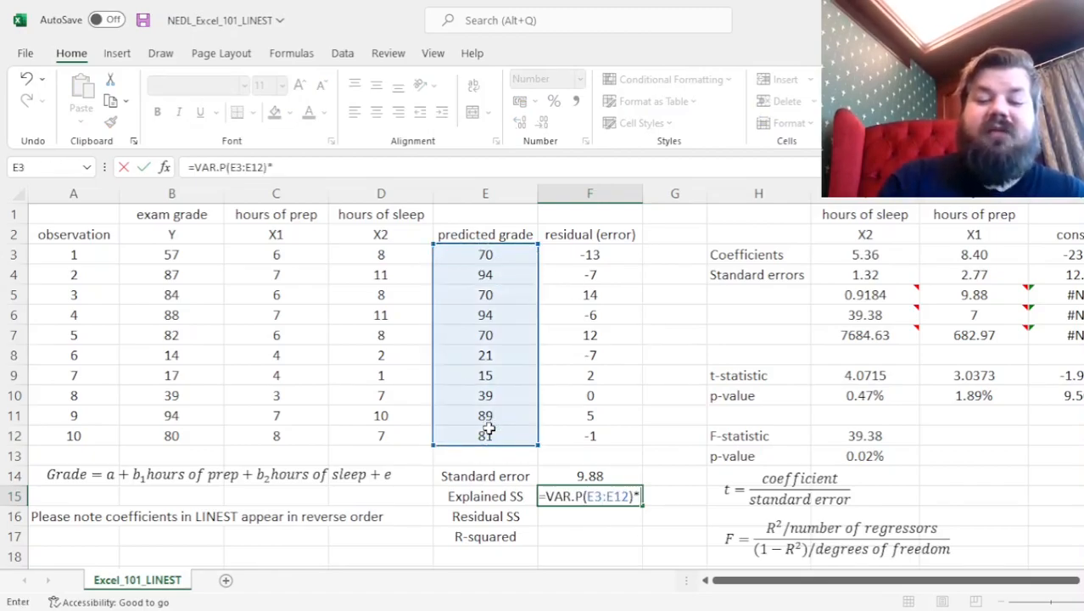
type("10")
key("ctrl+Return")
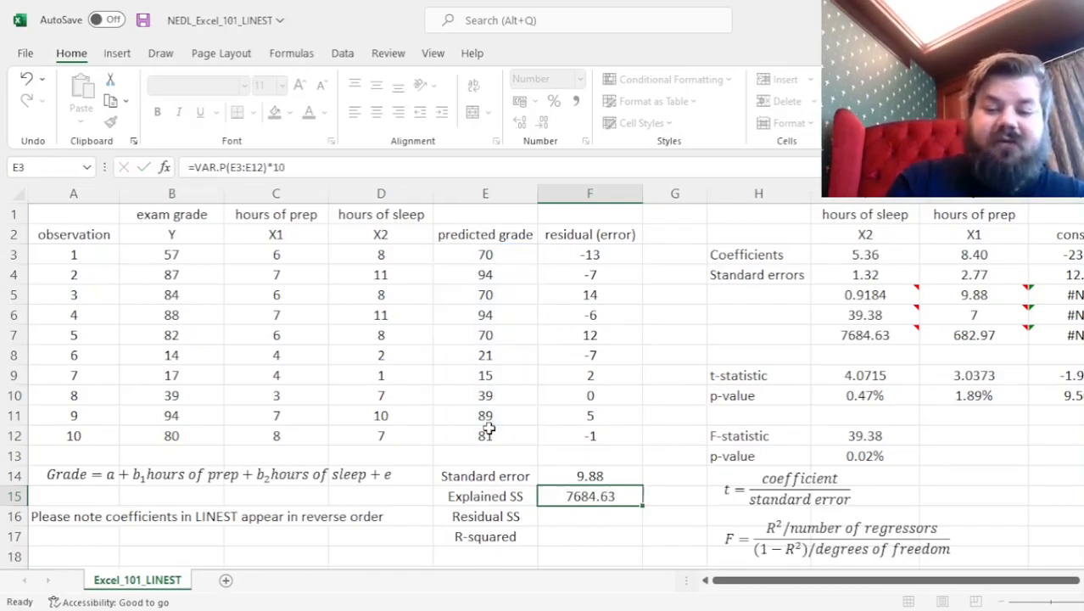
left_click(861, 336, "ctrl")
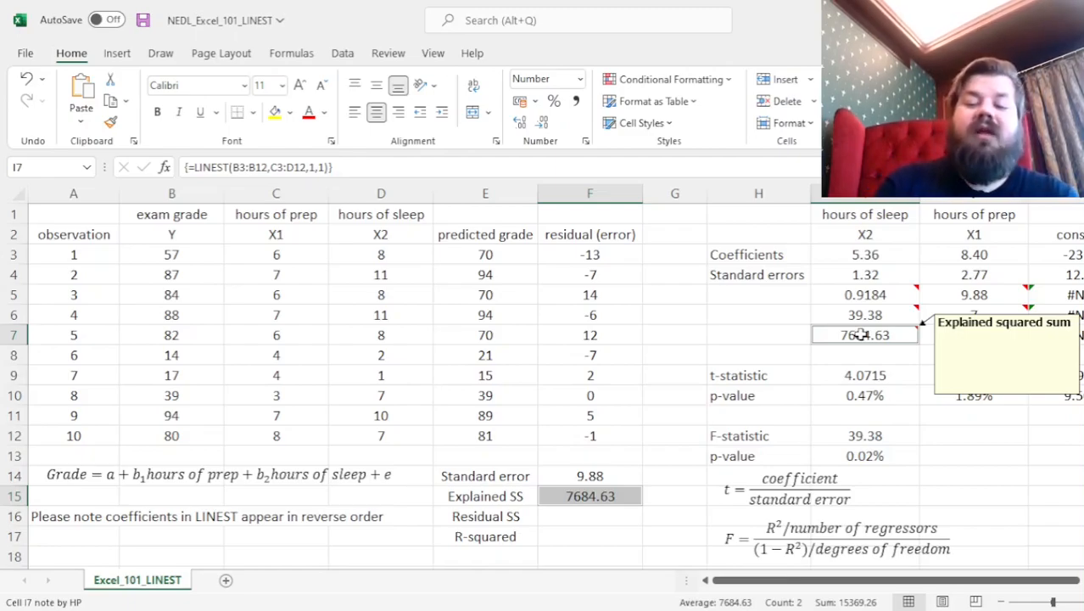
Step: Calculate the residual sum of squares in F16 with =VAR.P(F3:F12)*10 and compare it with the LINEST output in J7
left_click(562, 513)
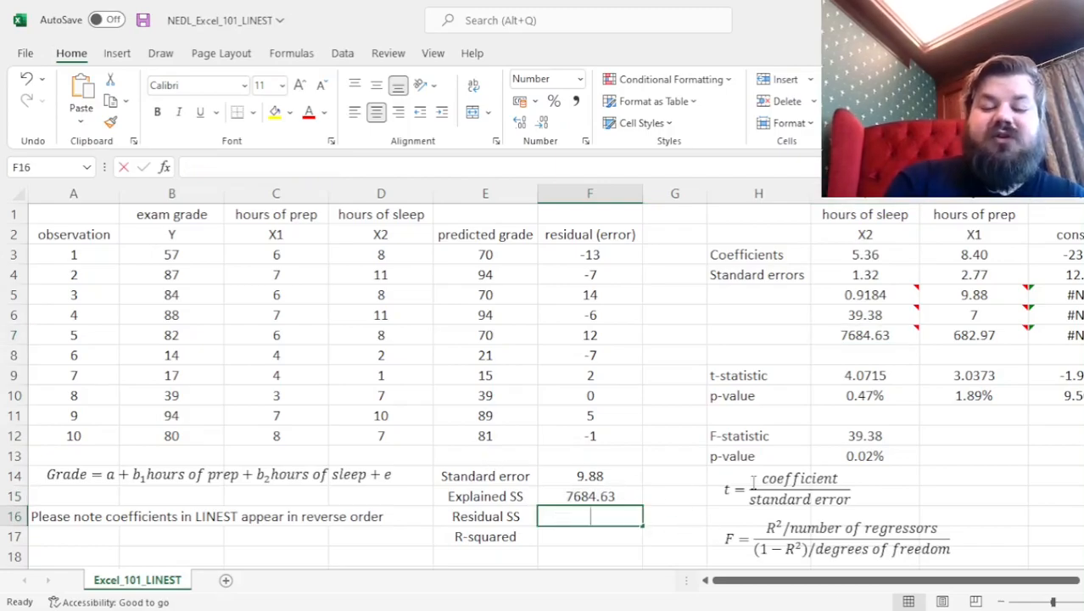
type("=VAR.P(")
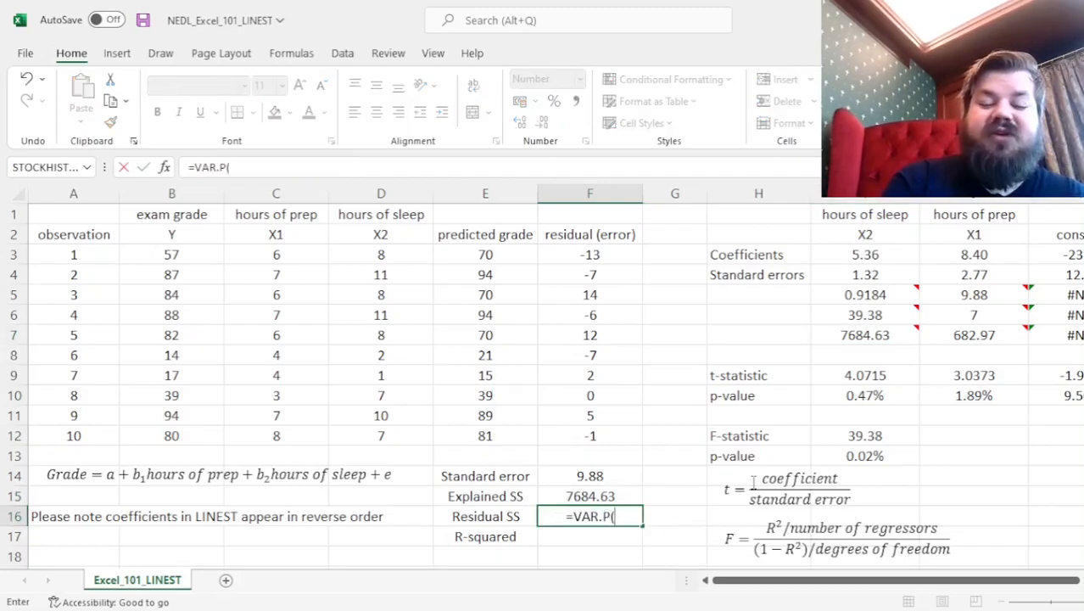
left_click(591, 253)
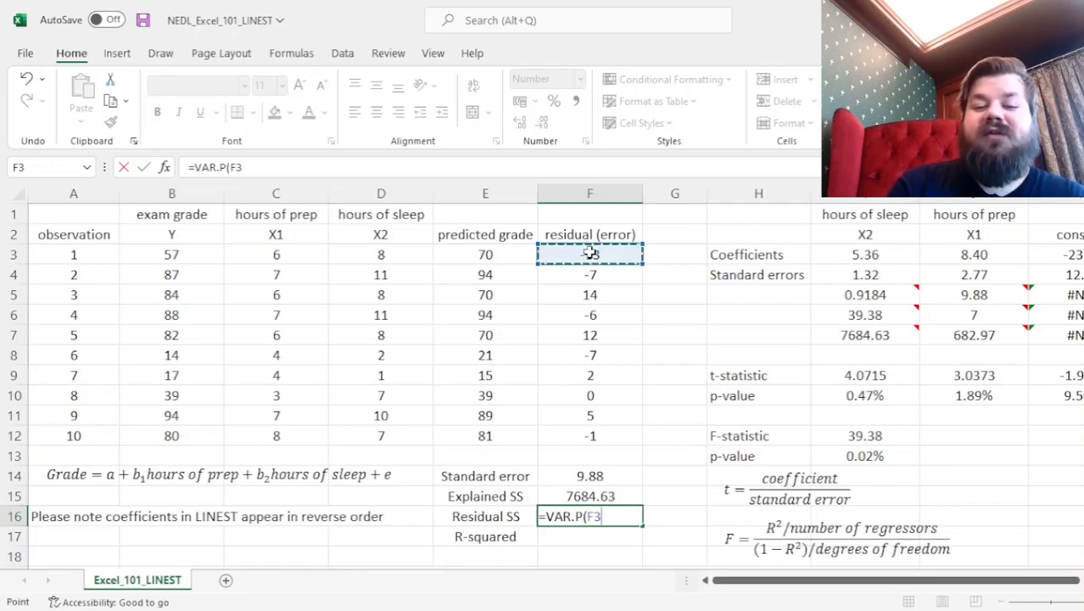
left_click_drag(591, 253, 593, 450)
type(")*10")
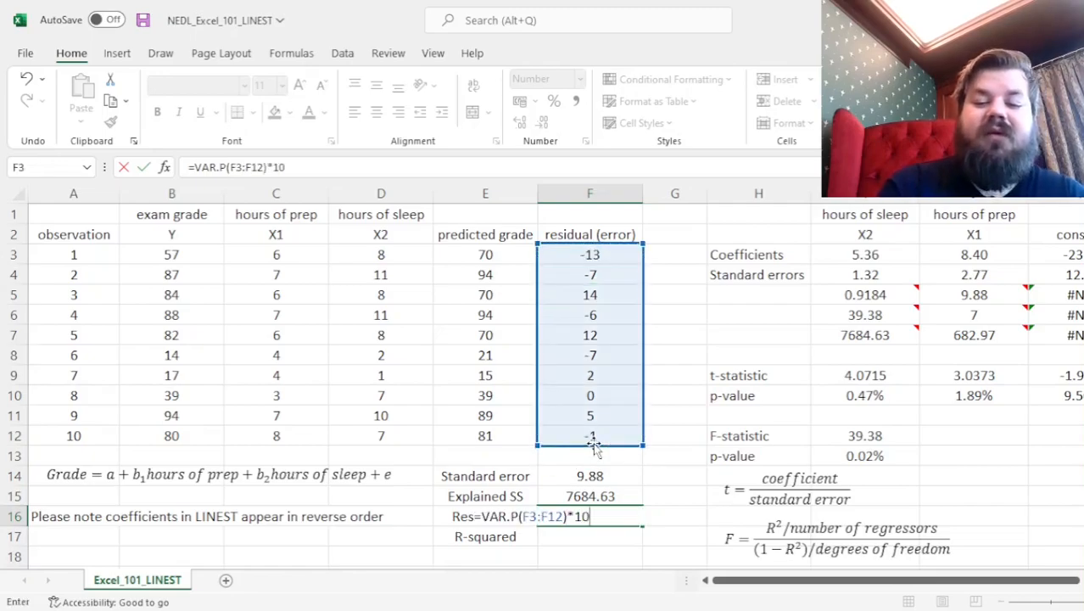
key("Return")
key("Up")
left_click(987, 335, "ctrl")
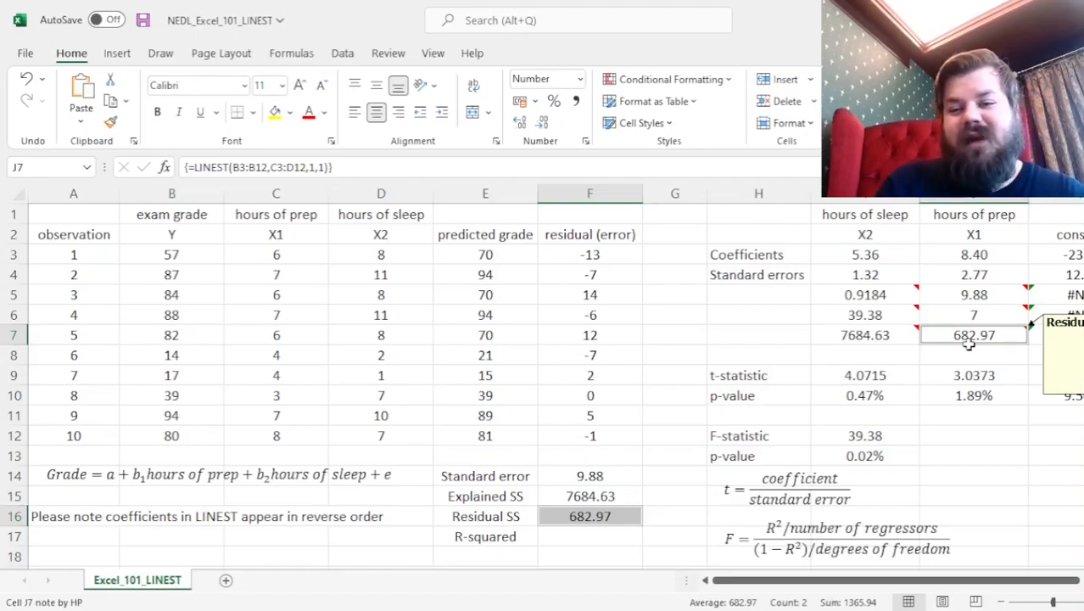
Step: Calculate R-squared in F17 with =F15/(F15+F16) and compare it with the LINEST output in I5
left_click(592, 536)
type("=")
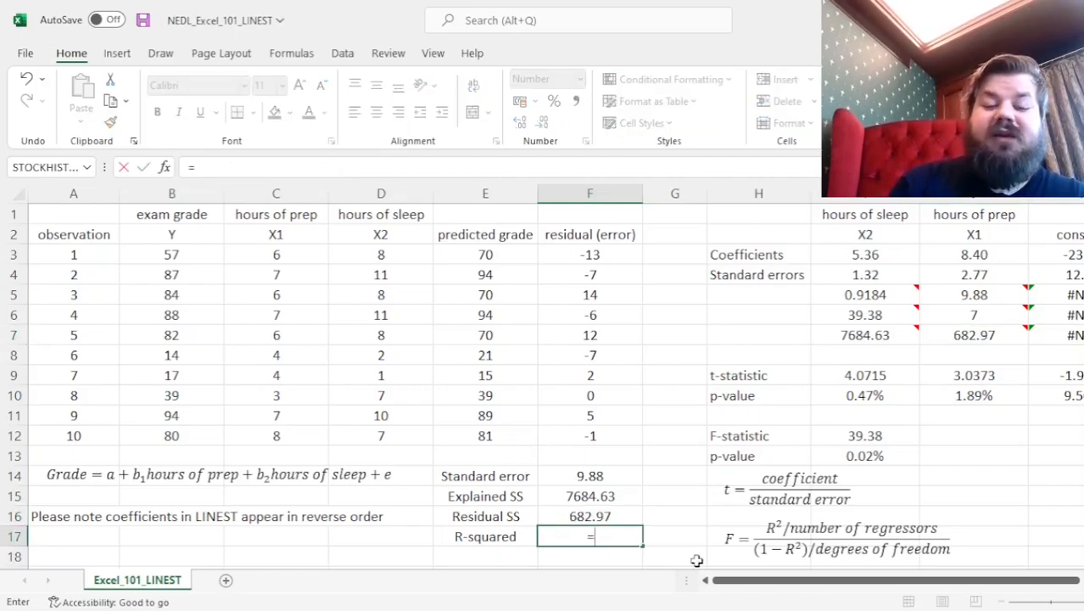
left_click(570, 495)
type("/(")
key("Up")
key("Up")
type("+")
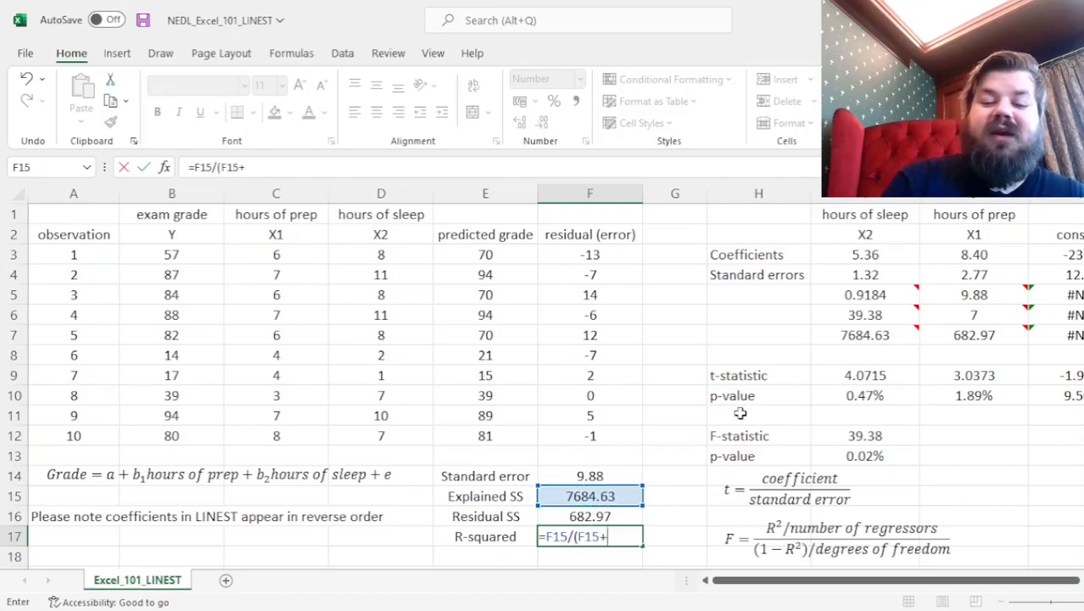
key("Up")
type(")")
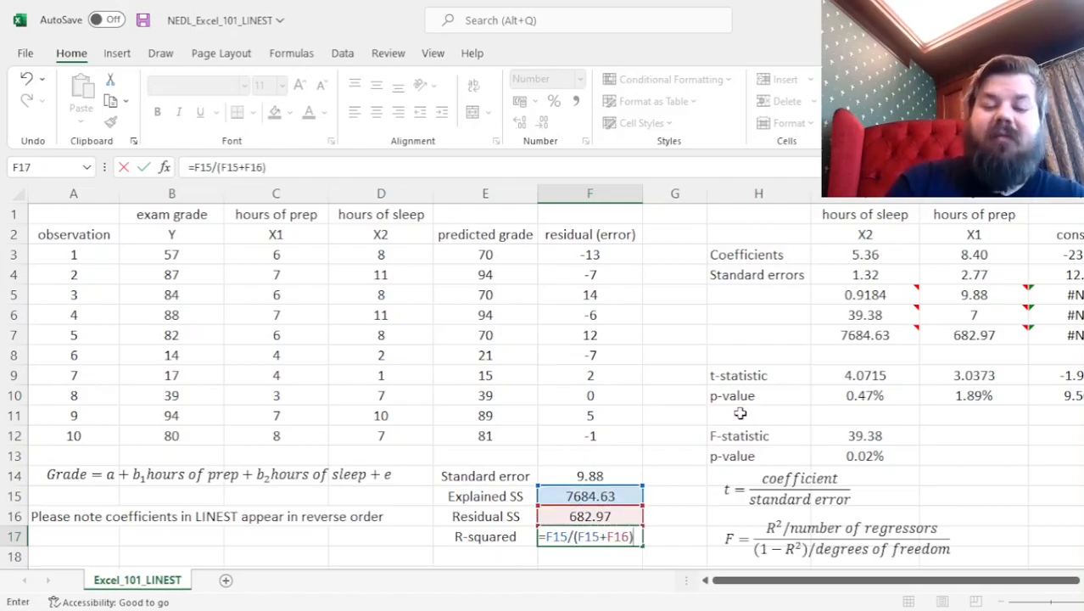
key("Return")
key("Up")
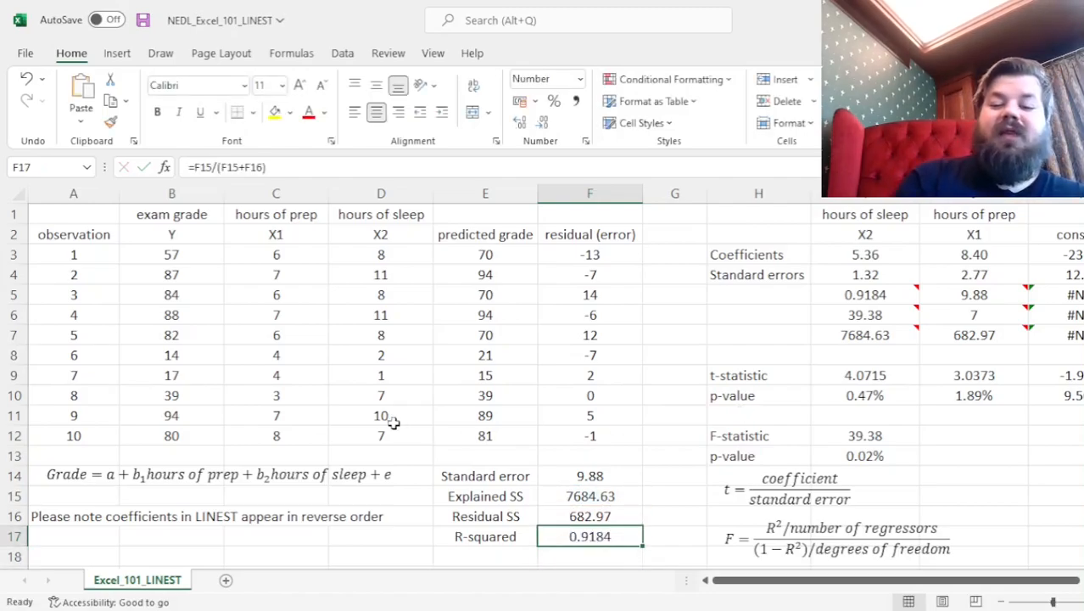
left_click(857, 290, "ctrl")
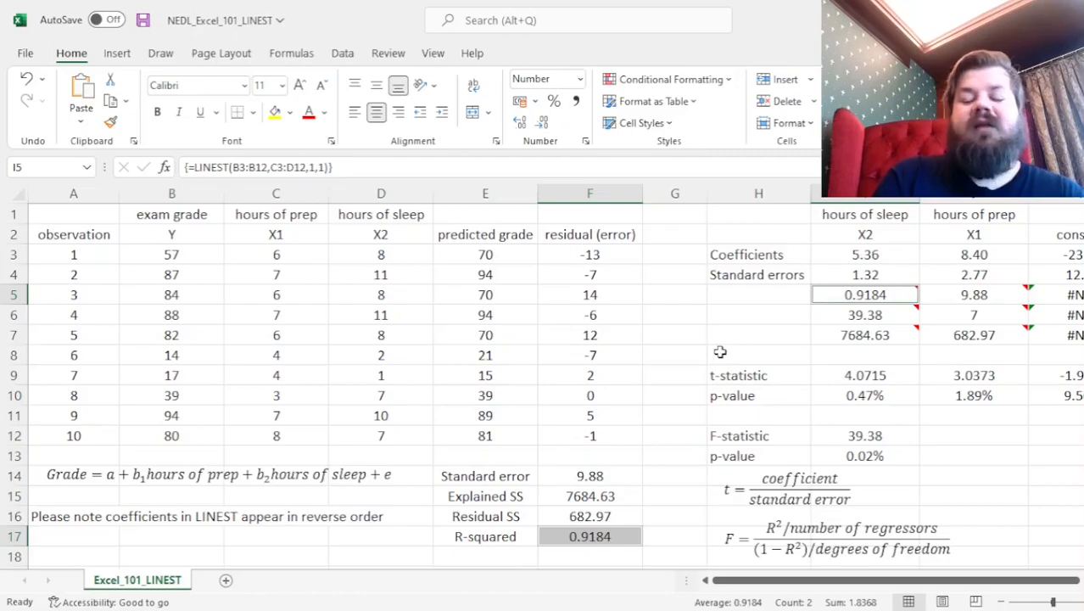
left_click(689, 361)
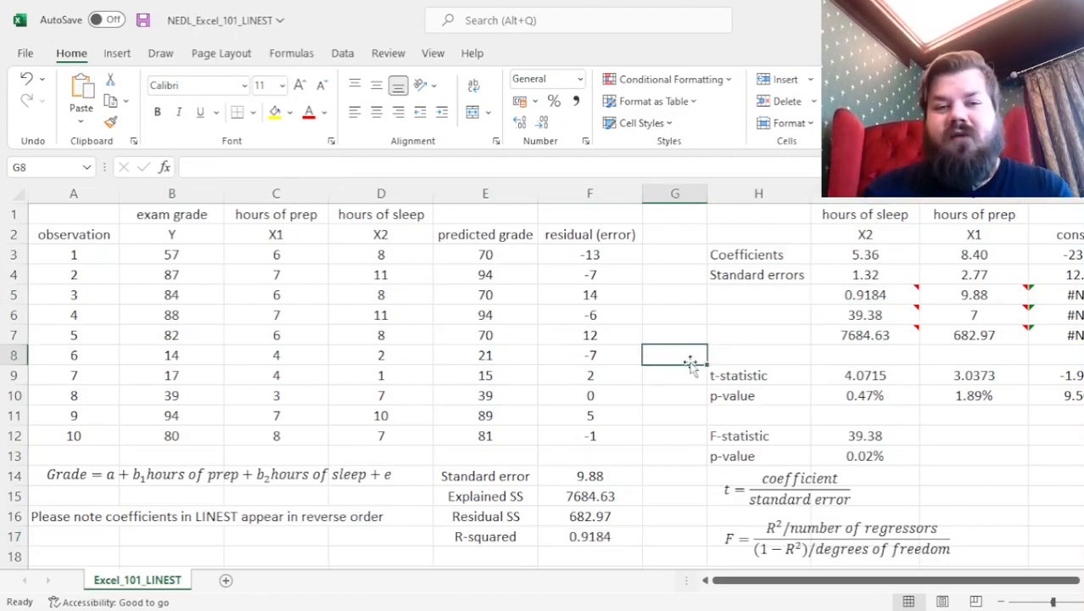